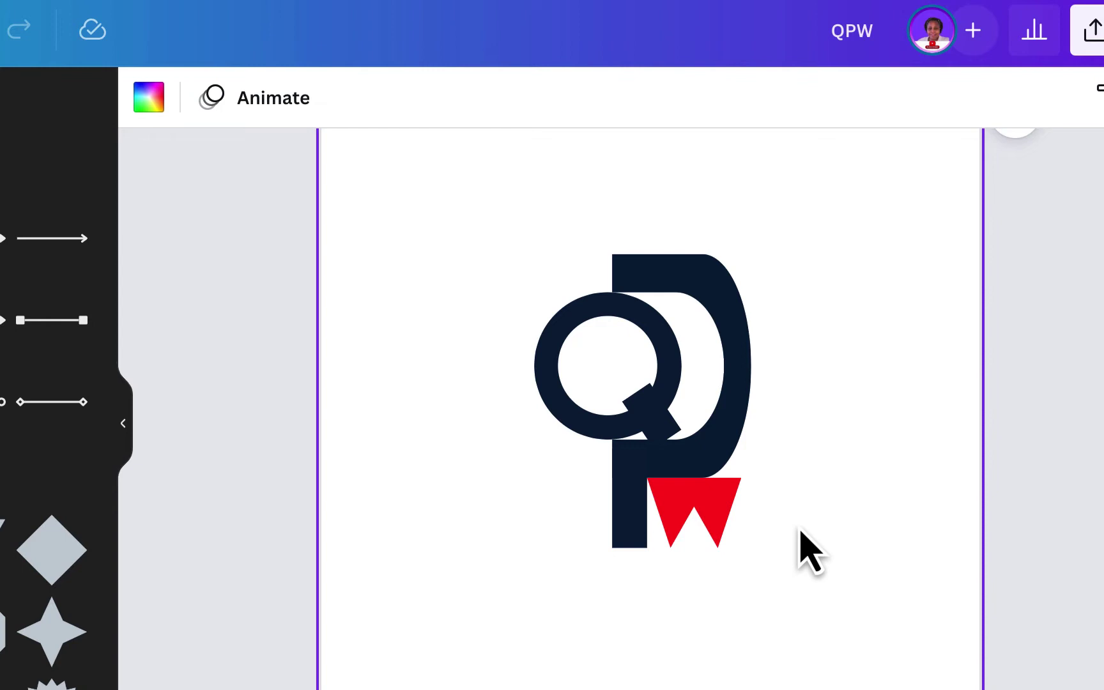
- Scroll through the QPW designs and back up to the Canva home page
{"action": "scroll", "coordinate": [860, 578], "scroll_direction": "down", "scroll_amount": 10}
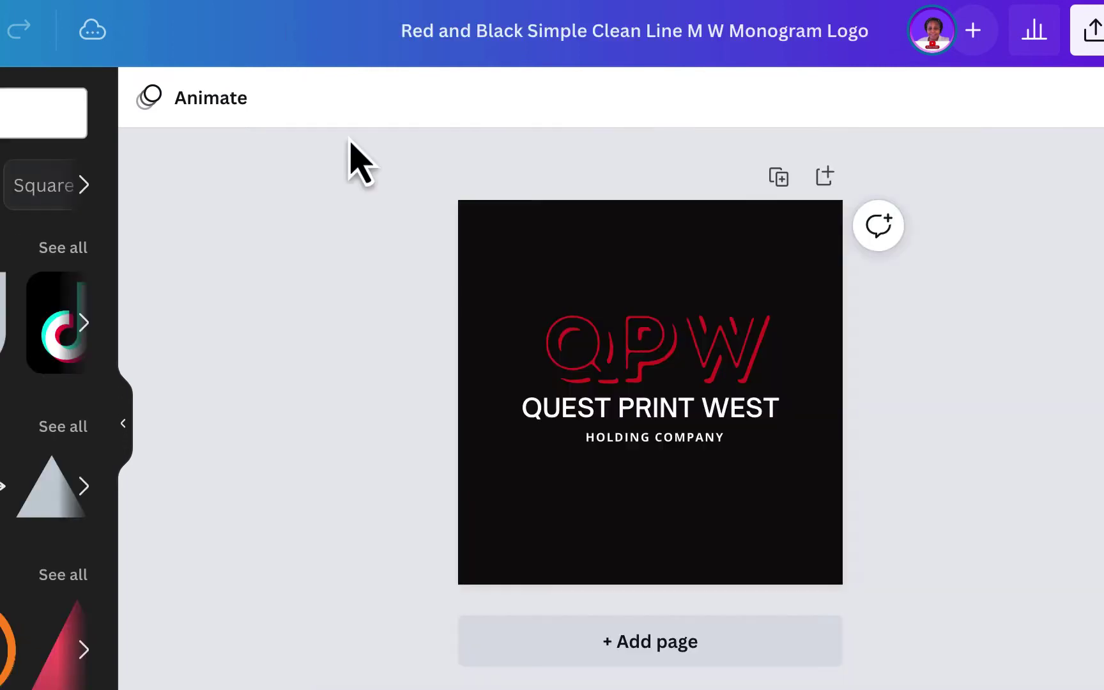
{"action": "scroll", "coordinate": [650, 393], "scroll_direction": "up", "scroll_amount": 5}
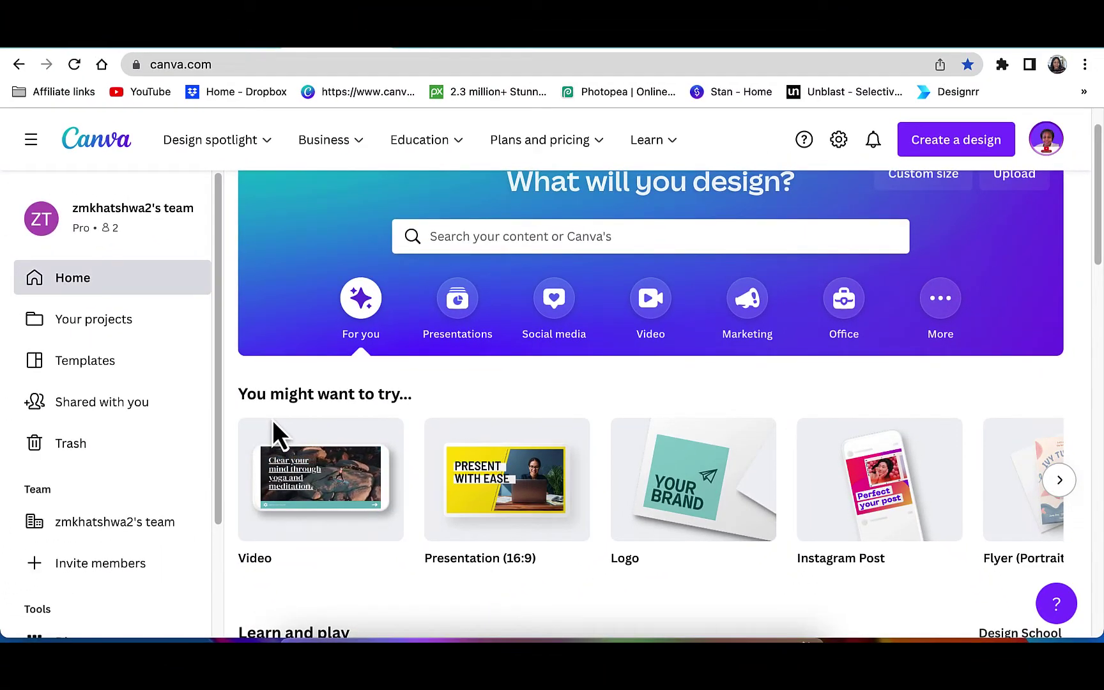
- Start a blank 500 × 500 px design from the Logo card
{"action": "mouse_move", "coordinate": [720, 511]}
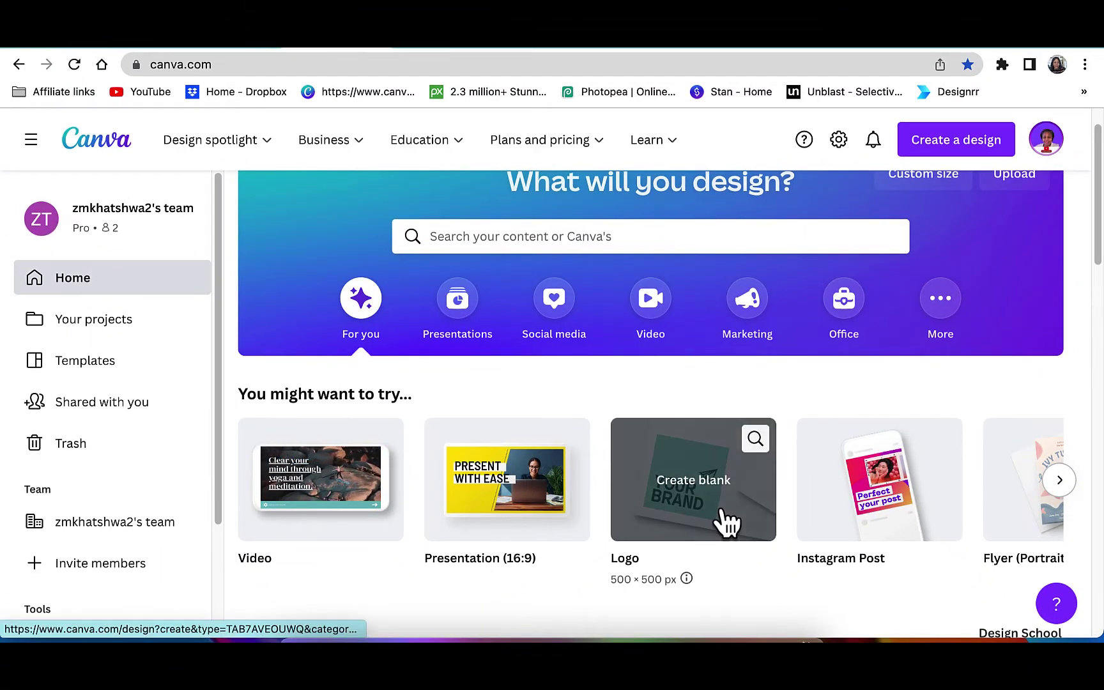
{"action": "left_click", "coordinate": [697, 492]}
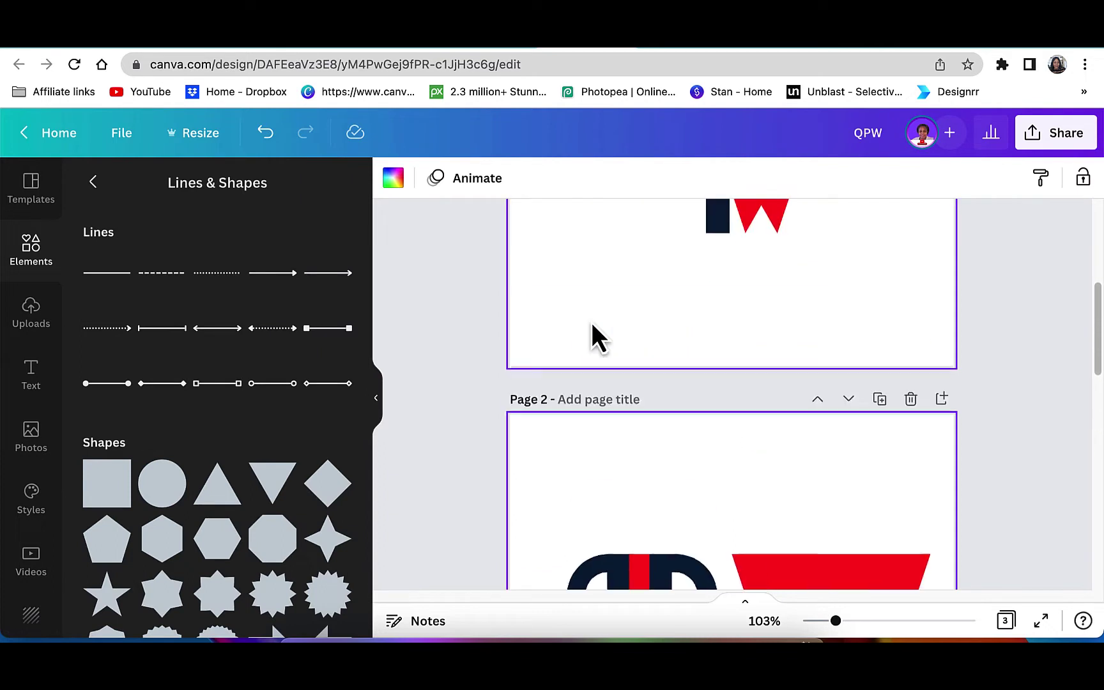
{"action": "scroll", "coordinate": [592, 322], "scroll_direction": "up", "scroll_amount": 5}
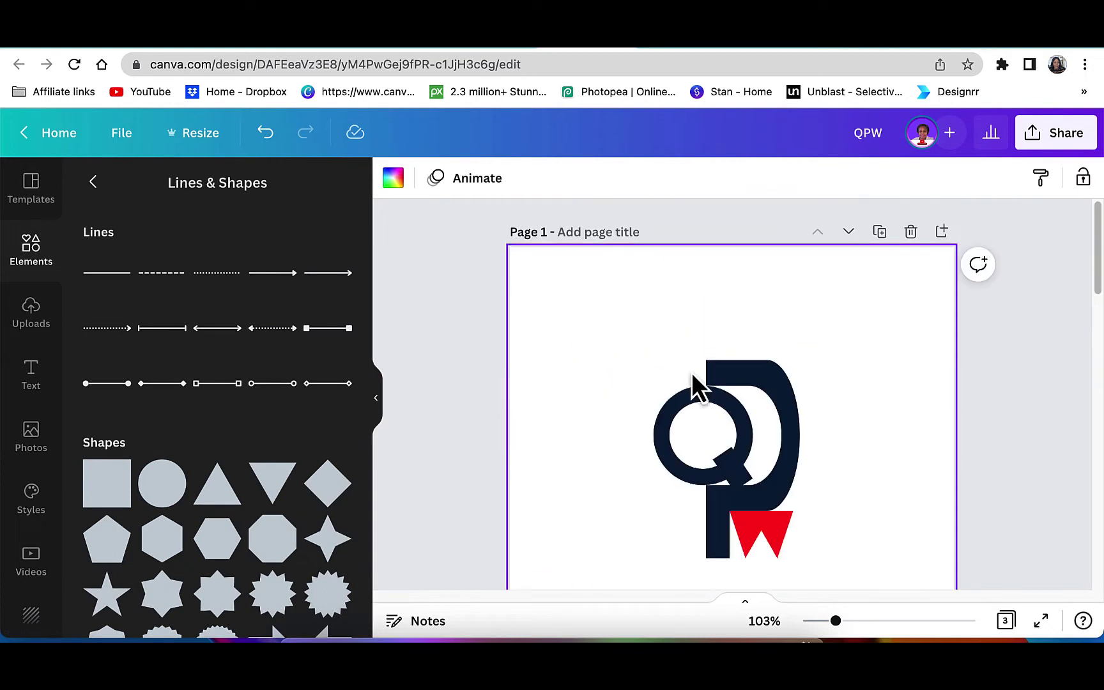
{"action": "scroll", "coordinate": [619, 423], "scroll_direction": "down", "scroll_amount": 2}
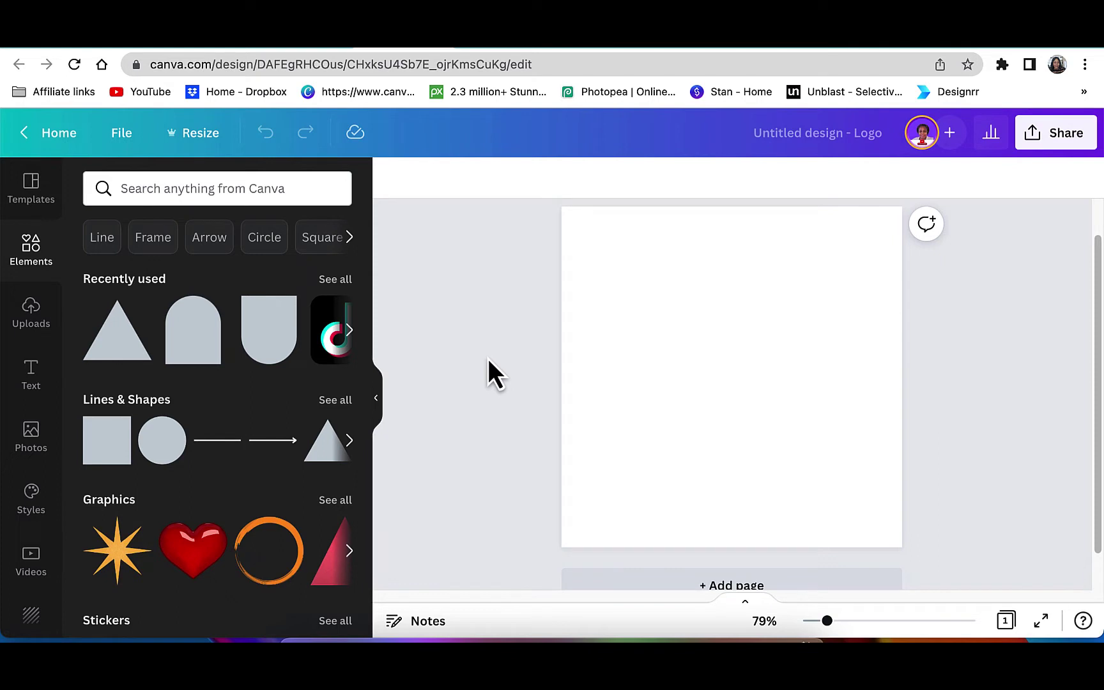
- Add a heading text box and set its font to Intro Rust LineShade
{"action": "left_click", "coordinate": [19, 395]}
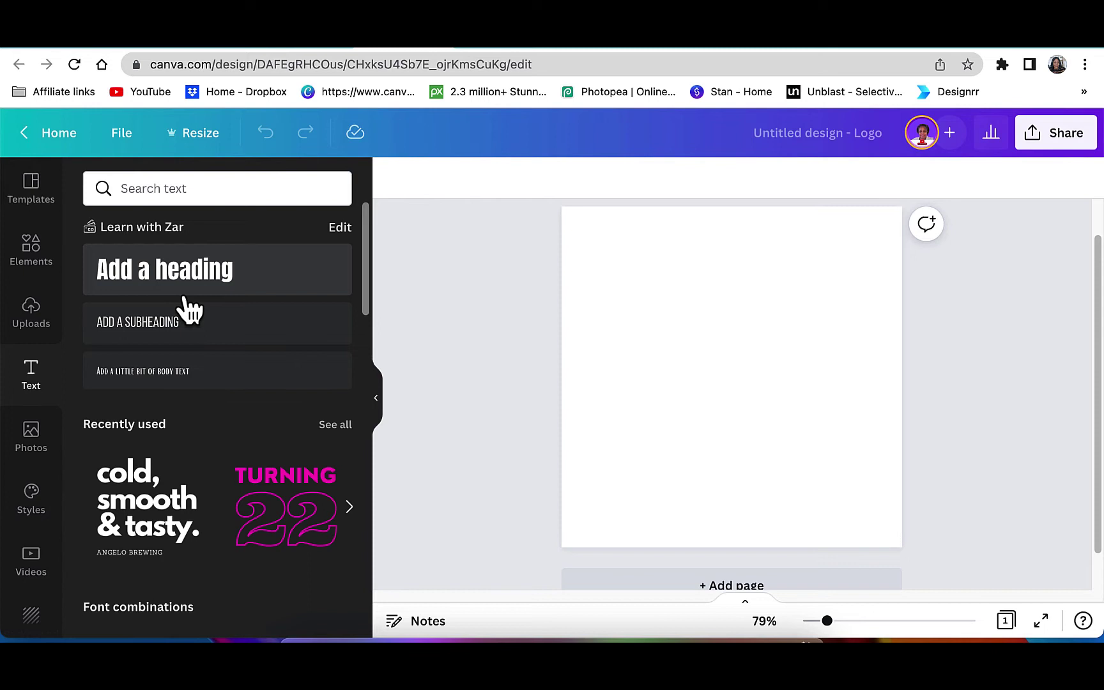
{"action": "left_click", "coordinate": [184, 274]}
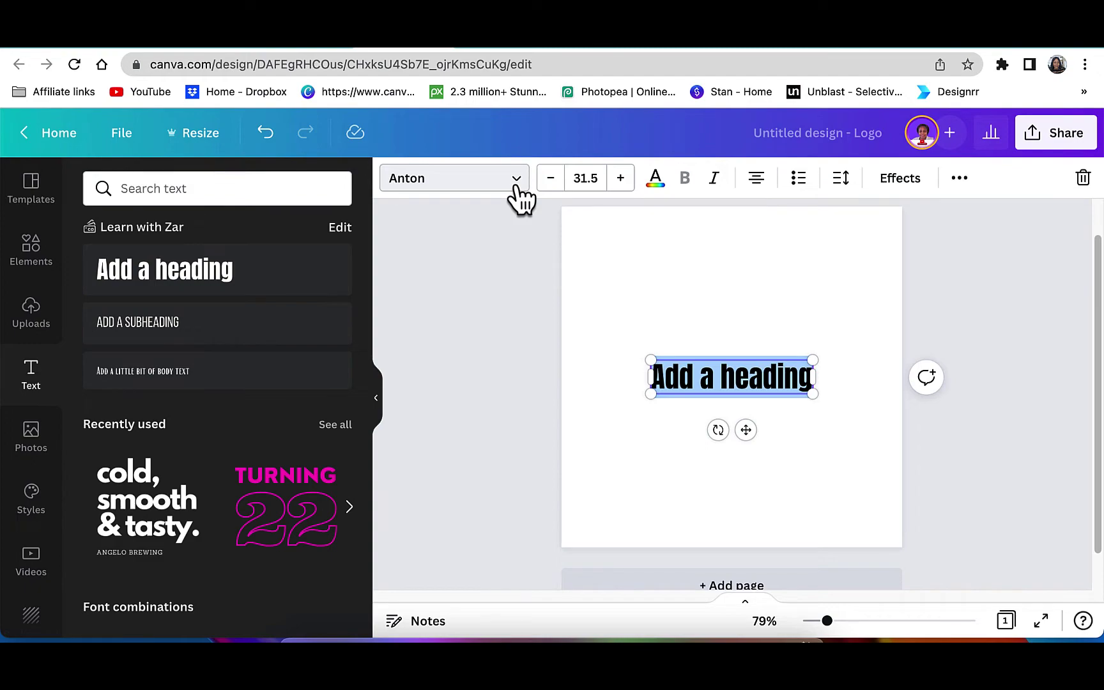
{"action": "left_click", "coordinate": [518, 189]}
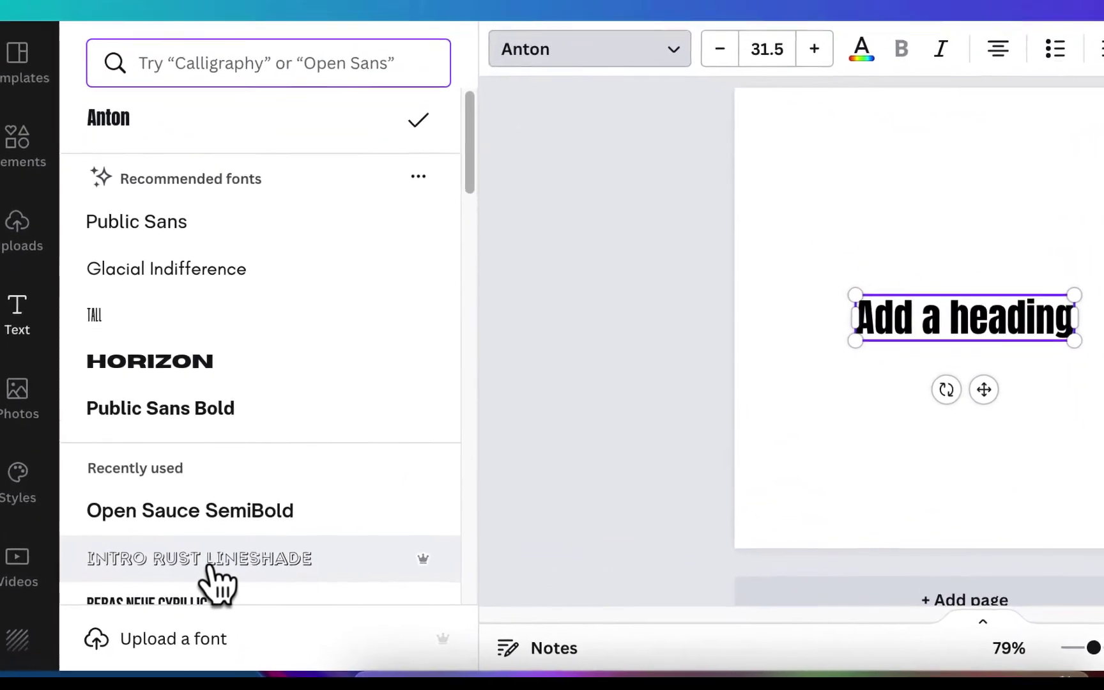
{"action": "left_click", "coordinate": [211, 564]}
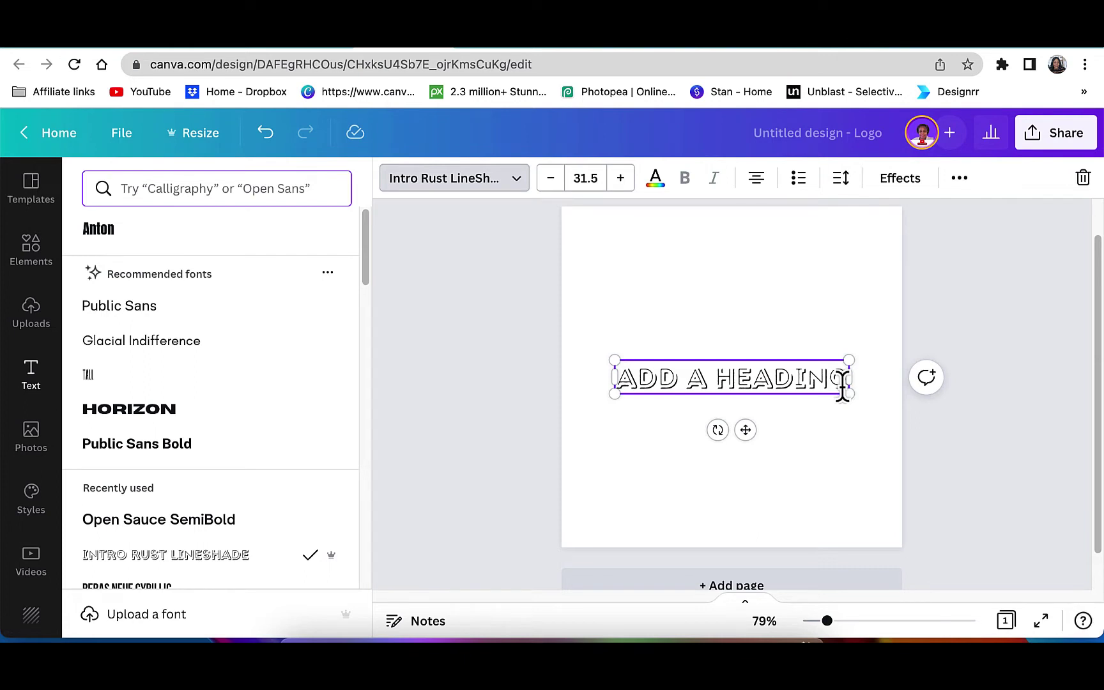
- Replace the heading text with 'QPW' and enlarge it to size 101
{"action": "double_click", "coordinate": [844, 387]}
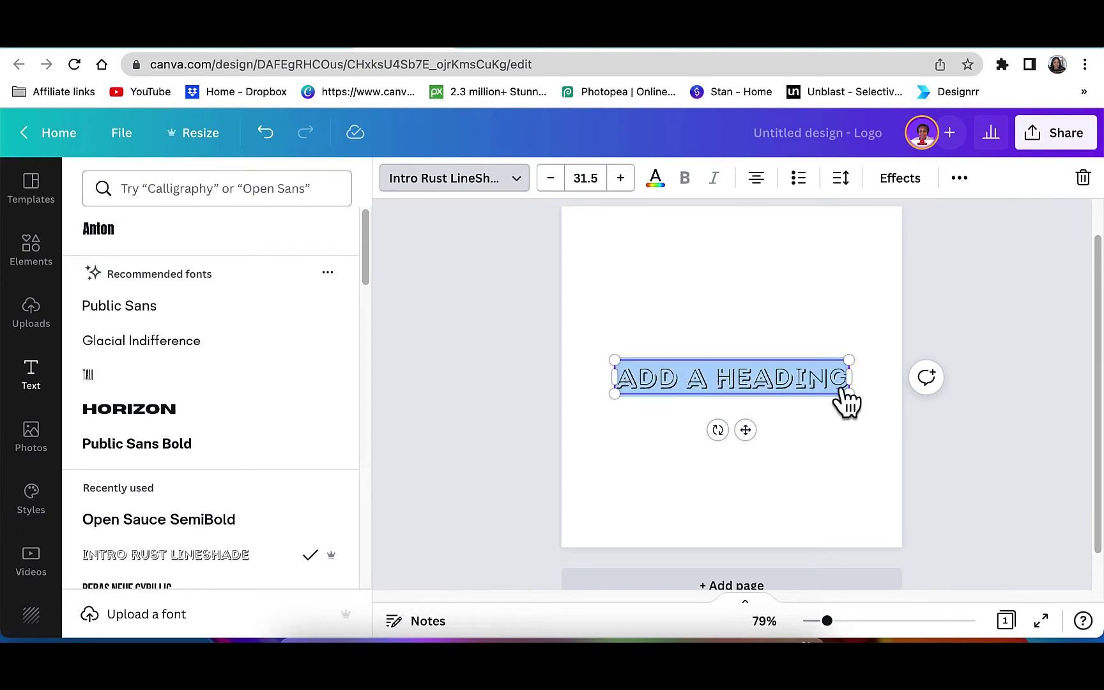
{"action": "left_click", "coordinate": [838, 385]}
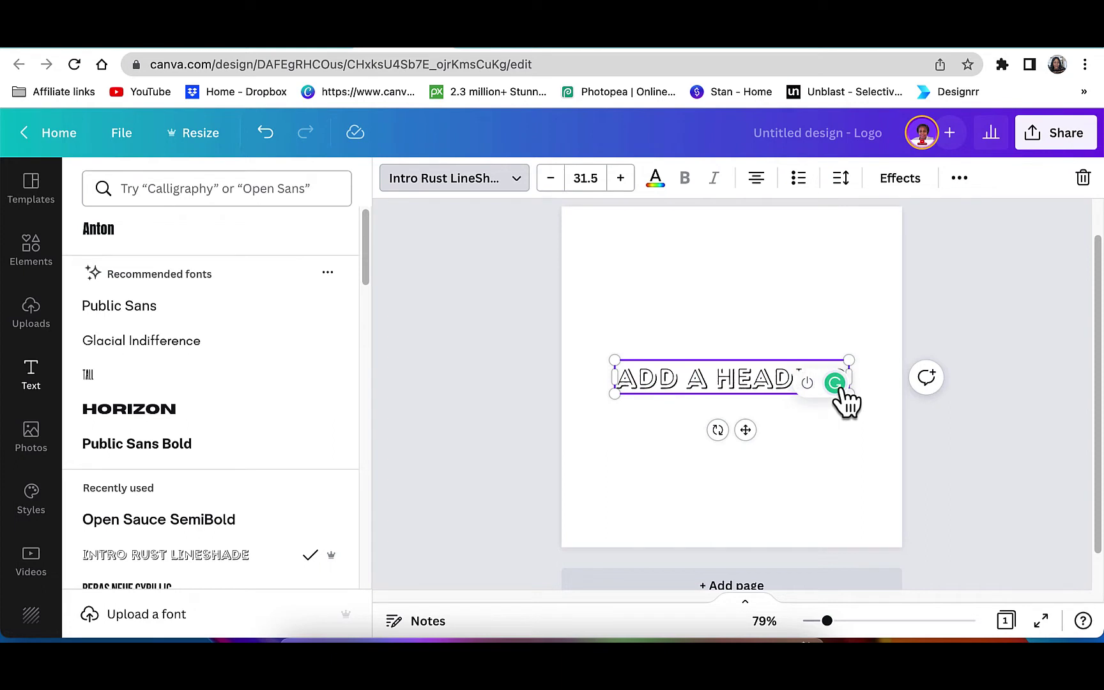
{"action": "key", "text": "super+a"}
{"action": "key", "text": "BackSpace"}
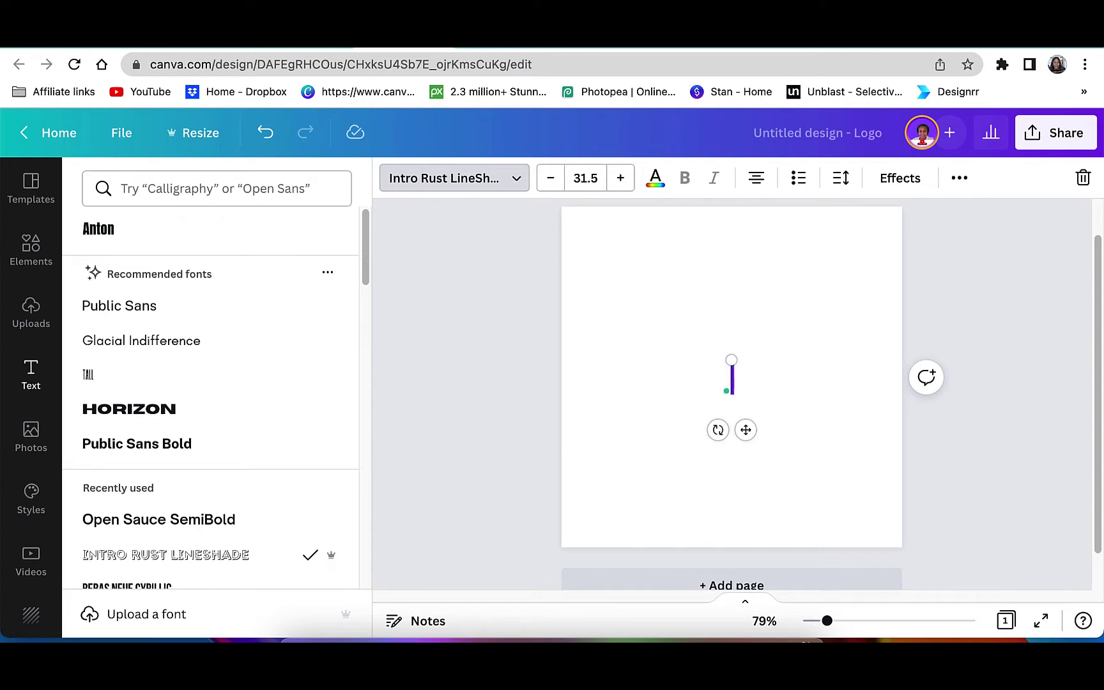
{"action": "type", "text": "QPW"}
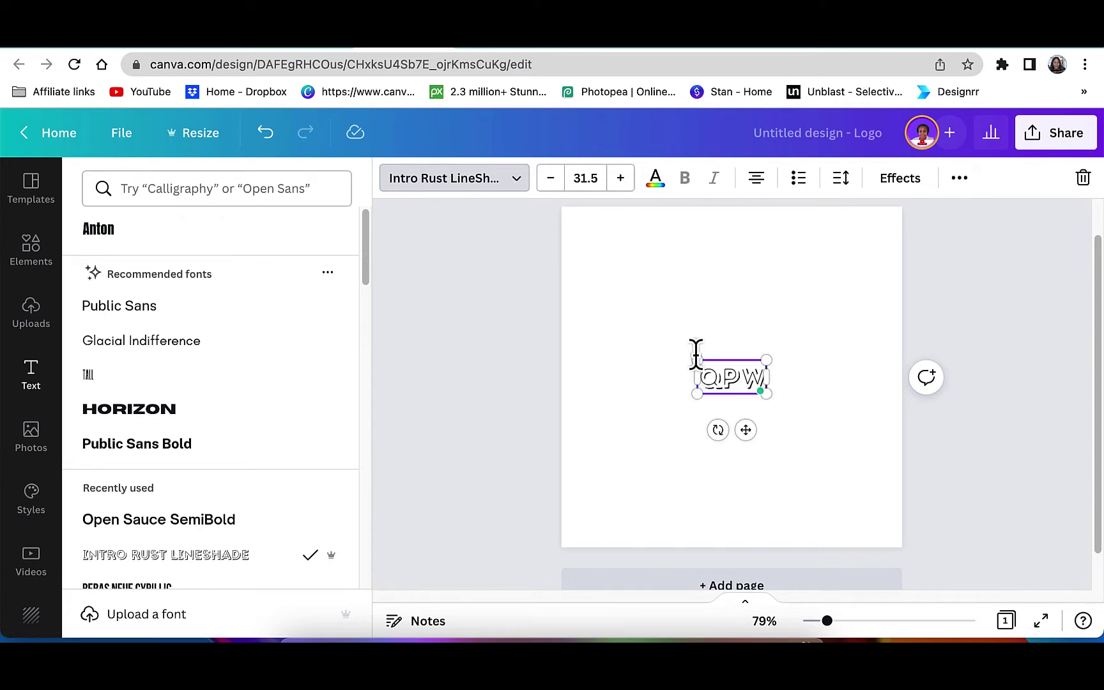
{"action": "left_click_drag", "start_coordinate": [697, 360], "coordinate": [545, 286]}
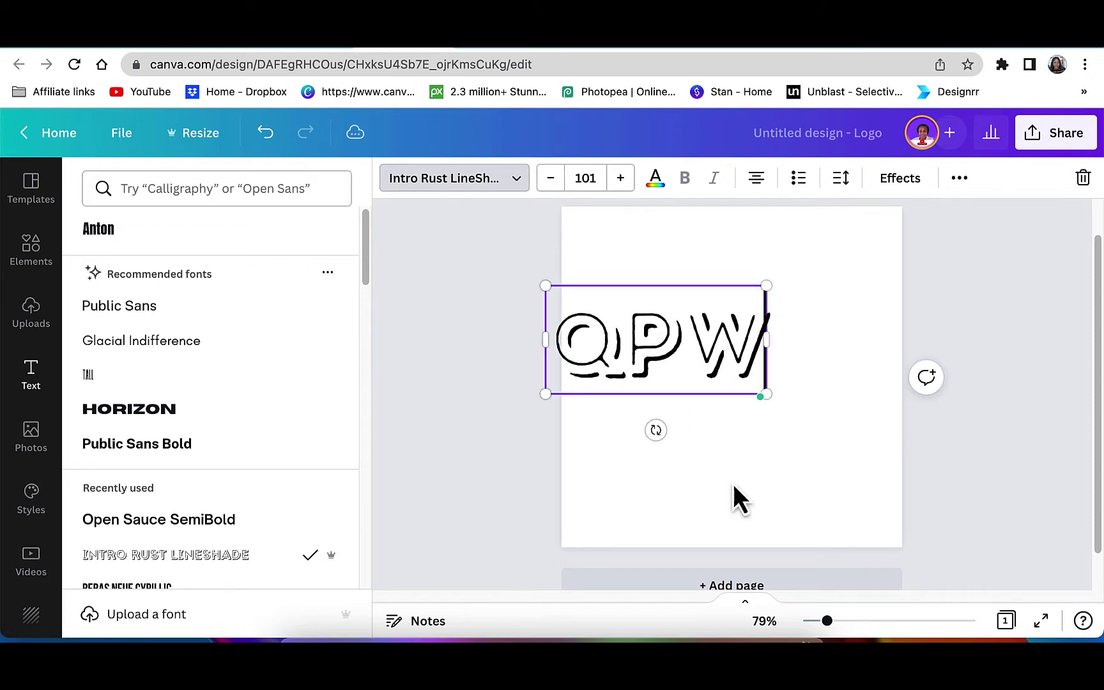
{"action": "left_click", "coordinate": [683, 361]}
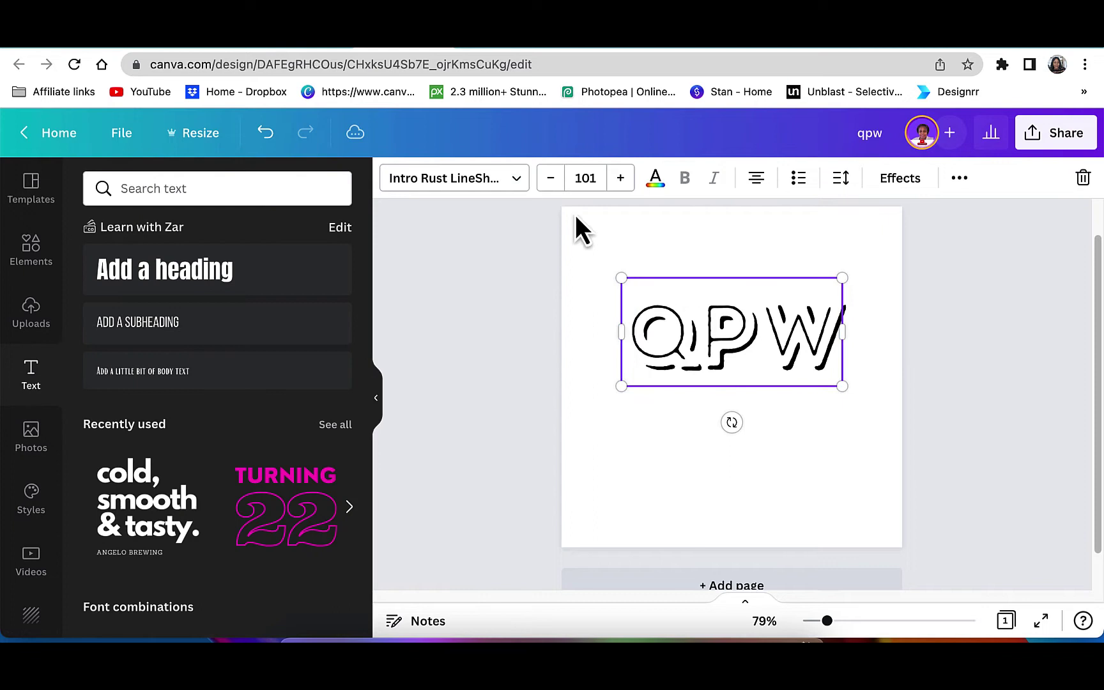
- Make the QPW lettering red
{"action": "left_click", "coordinate": [655, 178]}
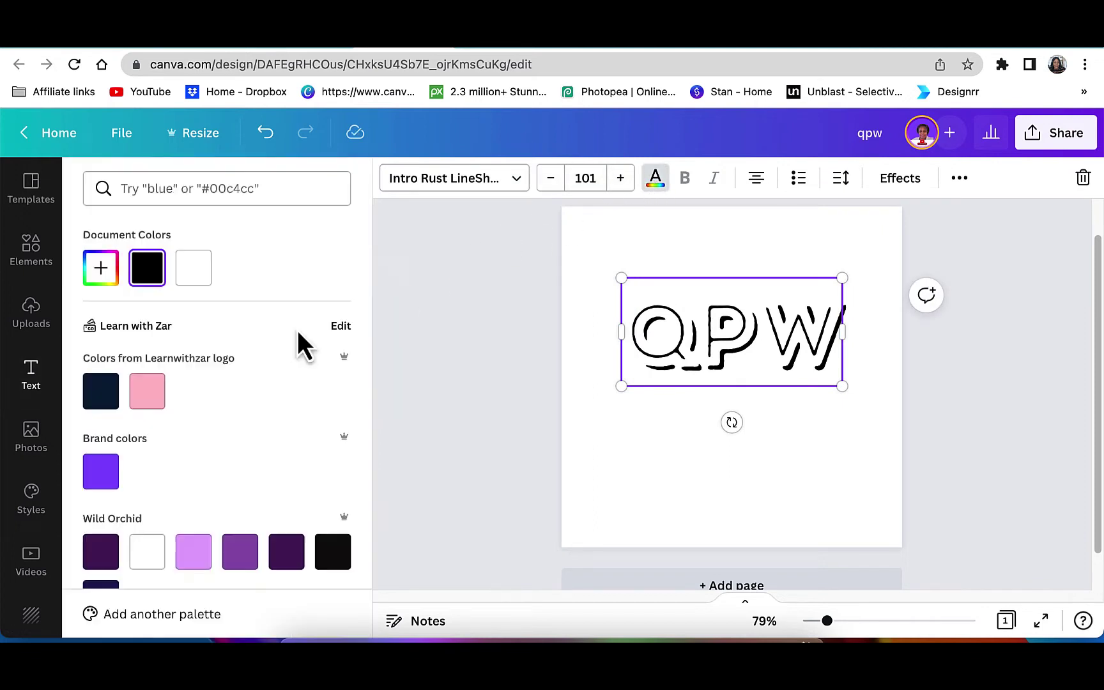
{"action": "scroll", "coordinate": [224, 415], "scroll_direction": "down", "scroll_amount": 5}
{"action": "left_click", "coordinate": [101, 456]}
{"action": "left_click", "coordinate": [451, 394]}
{"action": "left_click", "coordinate": [731, 358]}
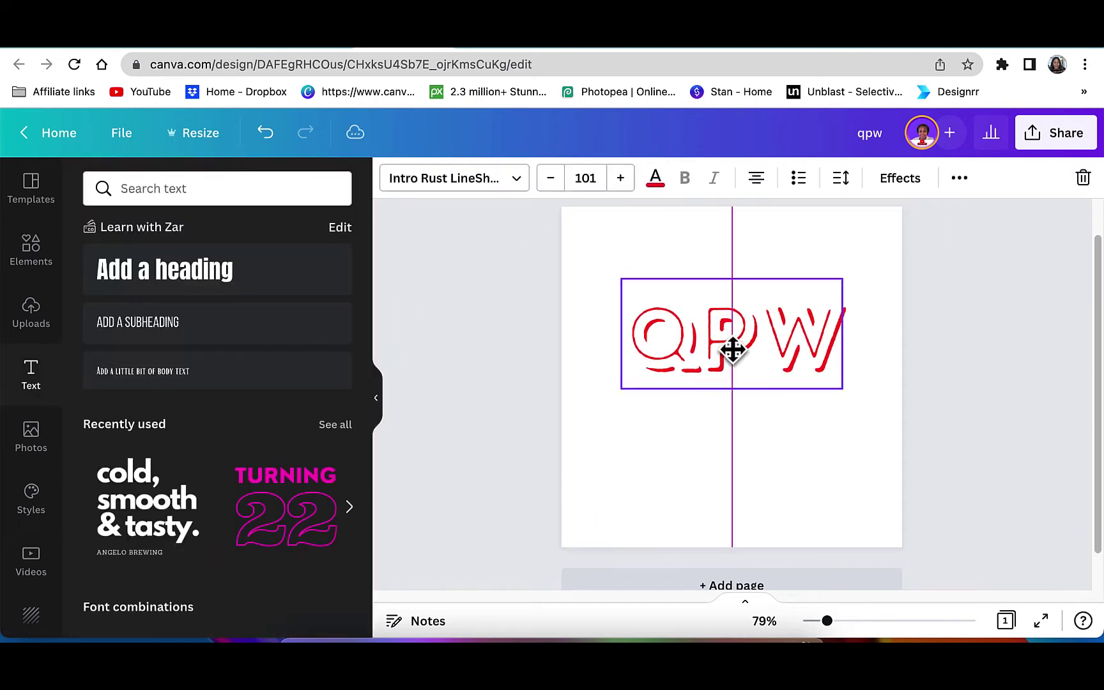
- Set the page background colour to black
{"action": "left_click", "coordinate": [595, 287]}
{"action": "left_click", "coordinate": [394, 178]}
{"action": "scroll", "coordinate": [211, 415], "scroll_direction": "down", "scroll_amount": 5}
{"action": "left_click", "coordinate": [193, 473]}
{"action": "left_click", "coordinate": [516, 423]}
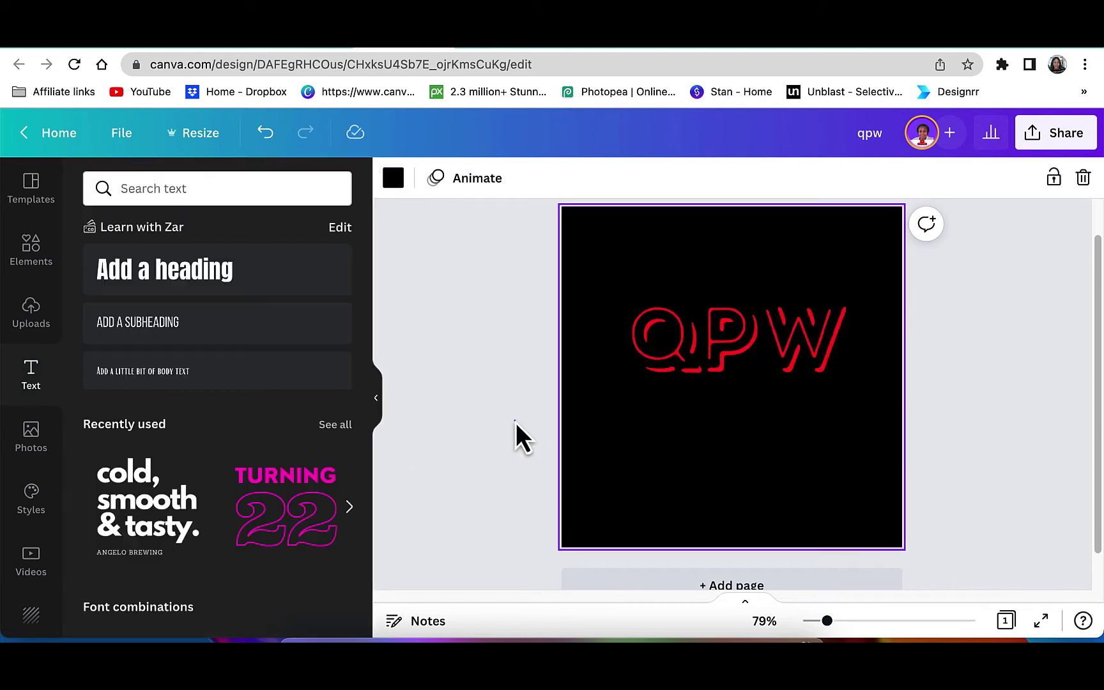
- Add a paragraph in Open Sauce SemiBold, about 20.6 pt, centred below QPW
{"action": "left_click", "coordinate": [732, 376]}
{"action": "left_click_drag", "start_coordinate": [754, 434], "coordinate": [759, 438]}
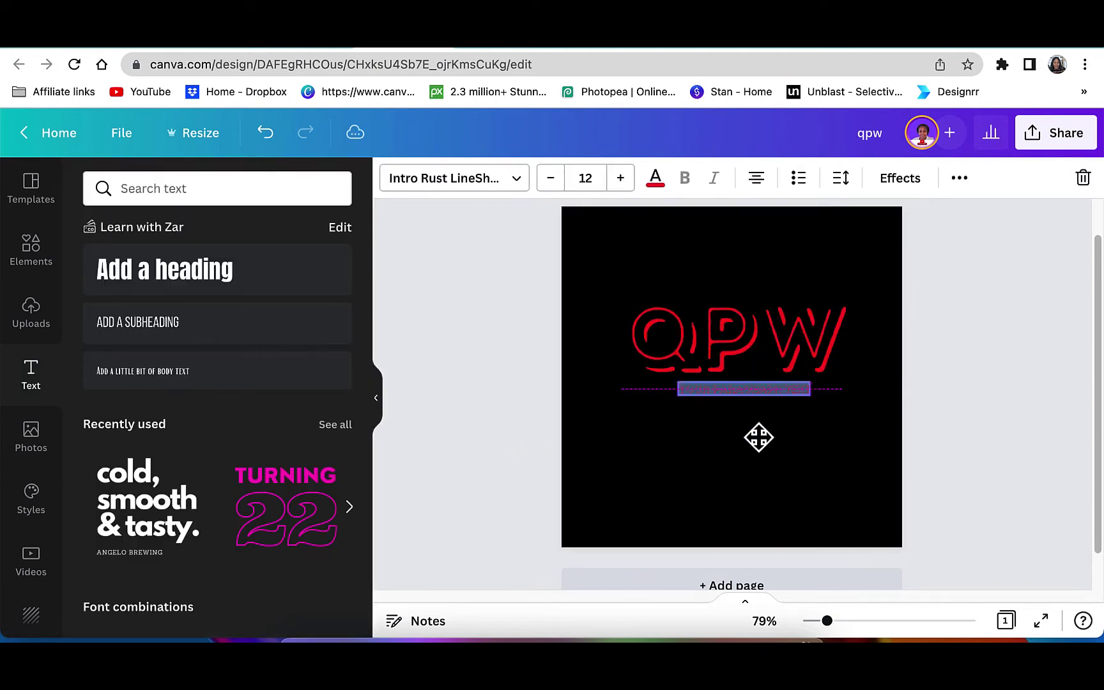
{"action": "left_click", "coordinate": [515, 179]}
{"action": "left_click", "coordinate": [188, 305]}
{"action": "left_click_drag", "start_coordinate": [687, 384], "coordinate": [619, 370]}
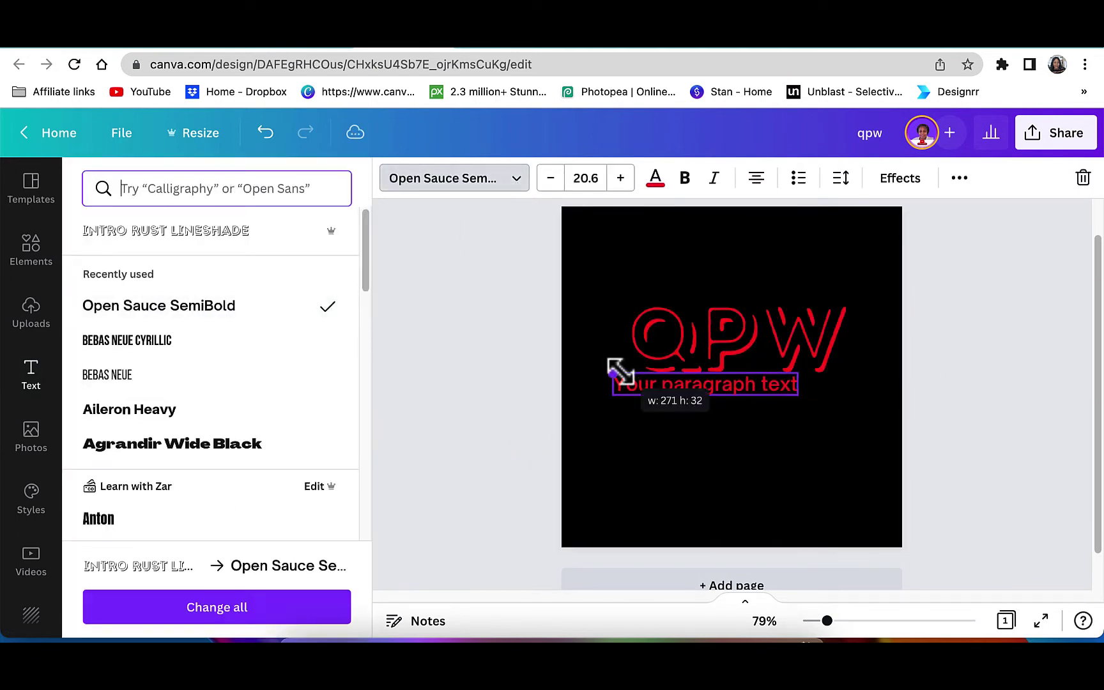
{"action": "left_click_drag", "start_coordinate": [719, 434], "coordinate": [754, 439]}
- Change the paragraph text to 'QUEST PRINT WEST' and make it white
{"action": "double_click", "coordinate": [749, 389]}
{"action": "type", "text": "Q"}
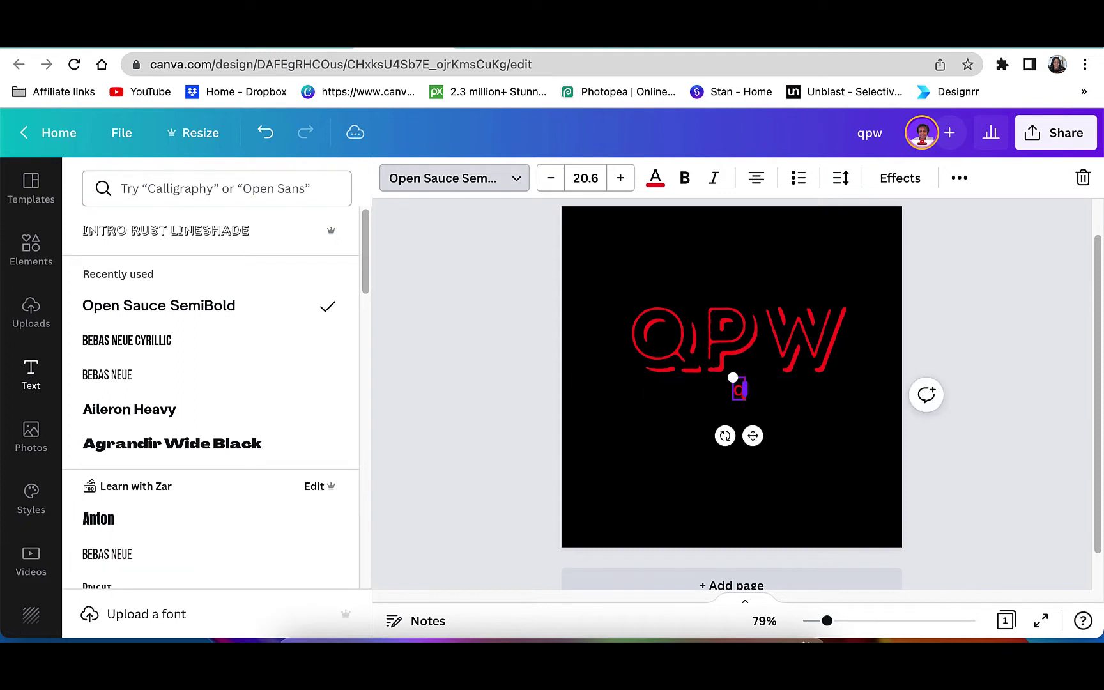
{"action": "type", "text": "UEST FRINT WEST"}
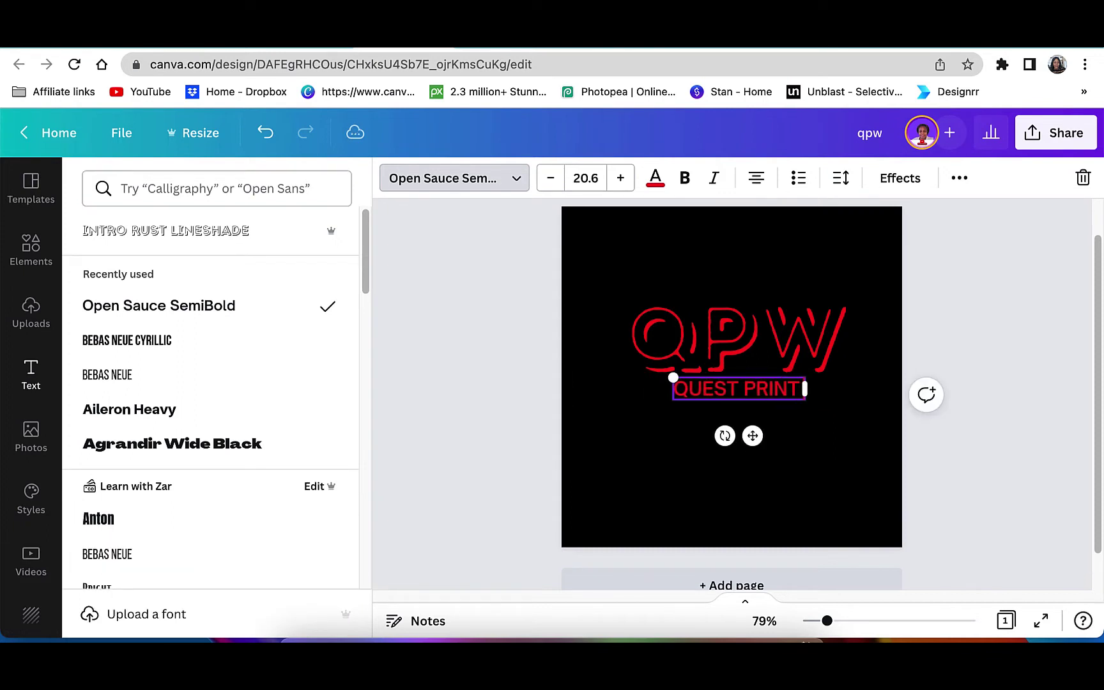
{"action": "key", "text": "super+a"}
{"action": "left_click", "coordinate": [656, 178]}
{"action": "left_click", "coordinate": [154, 556]}
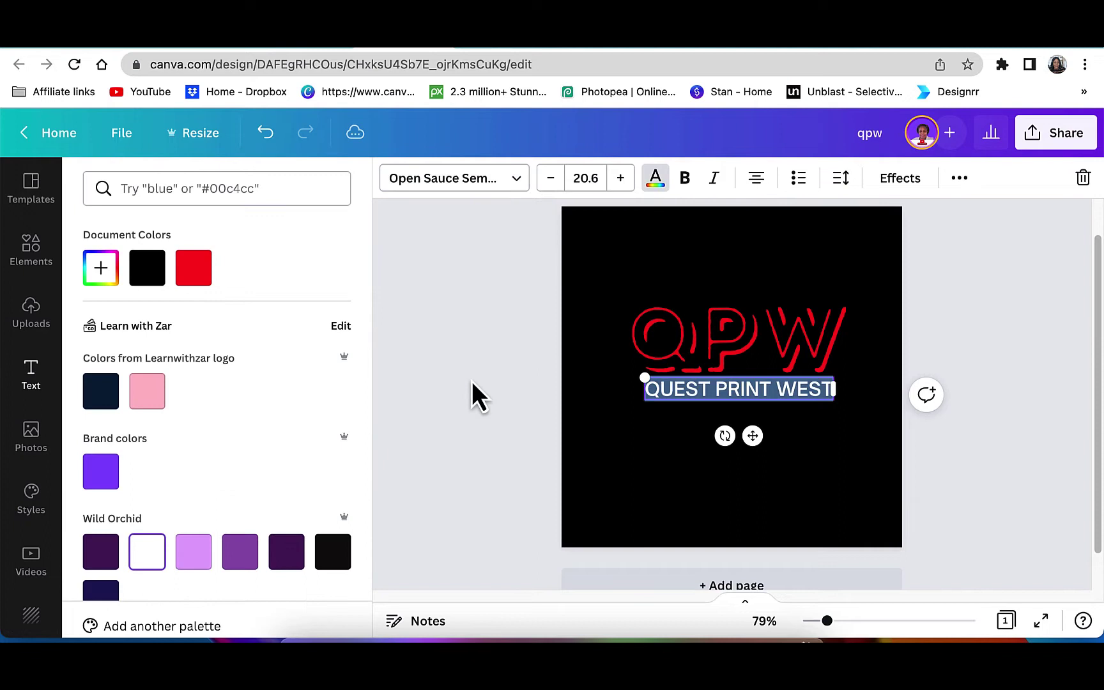
{"action": "left_click", "coordinate": [492, 413]}
- Add a second line below reading 'HOLDING COMPANY' and set it to size 14
{"action": "left_click_drag", "start_coordinate": [722, 400], "coordinate": [757, 461]}
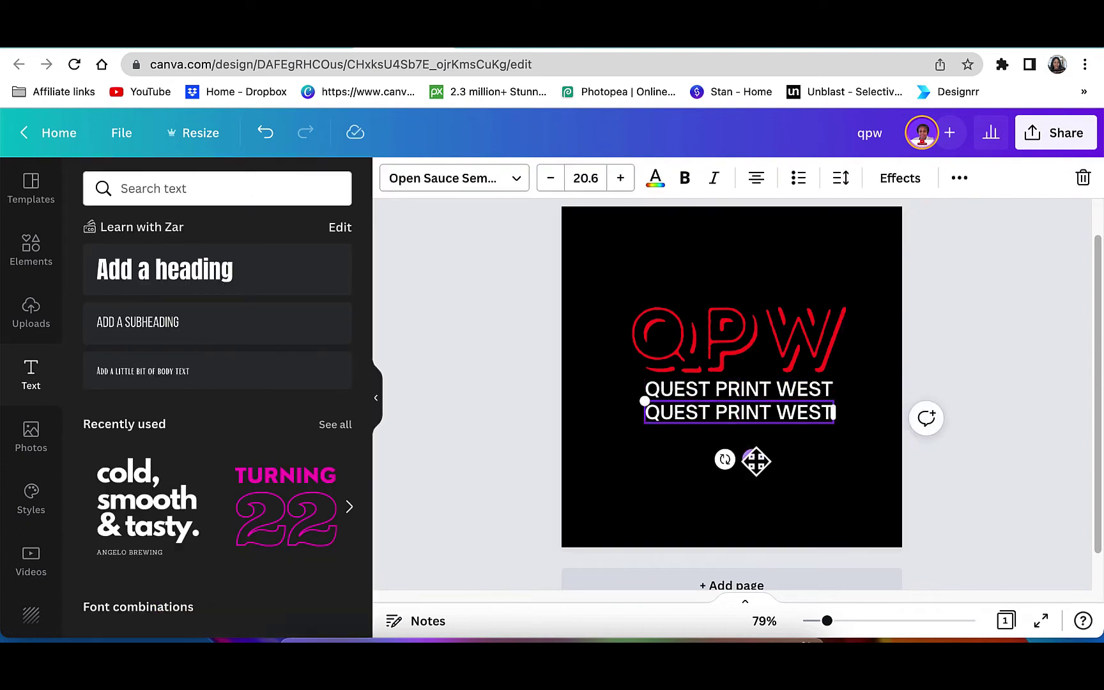
{"action": "triple_click", "coordinate": [759, 414]}
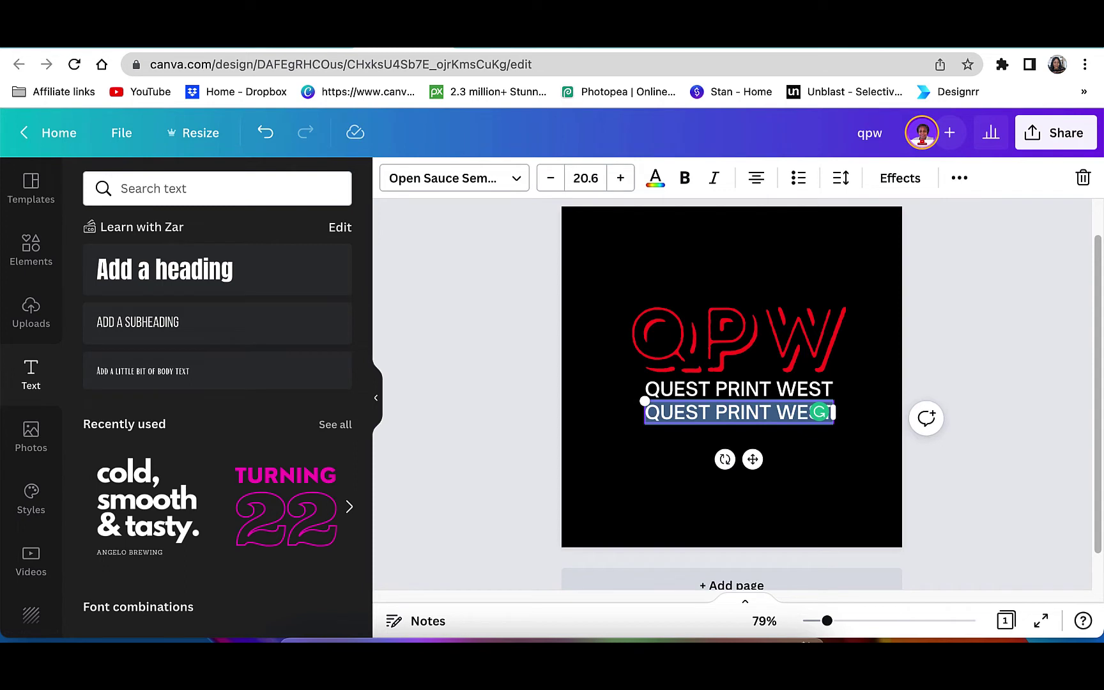
{"action": "key", "text": "BackSpace"}
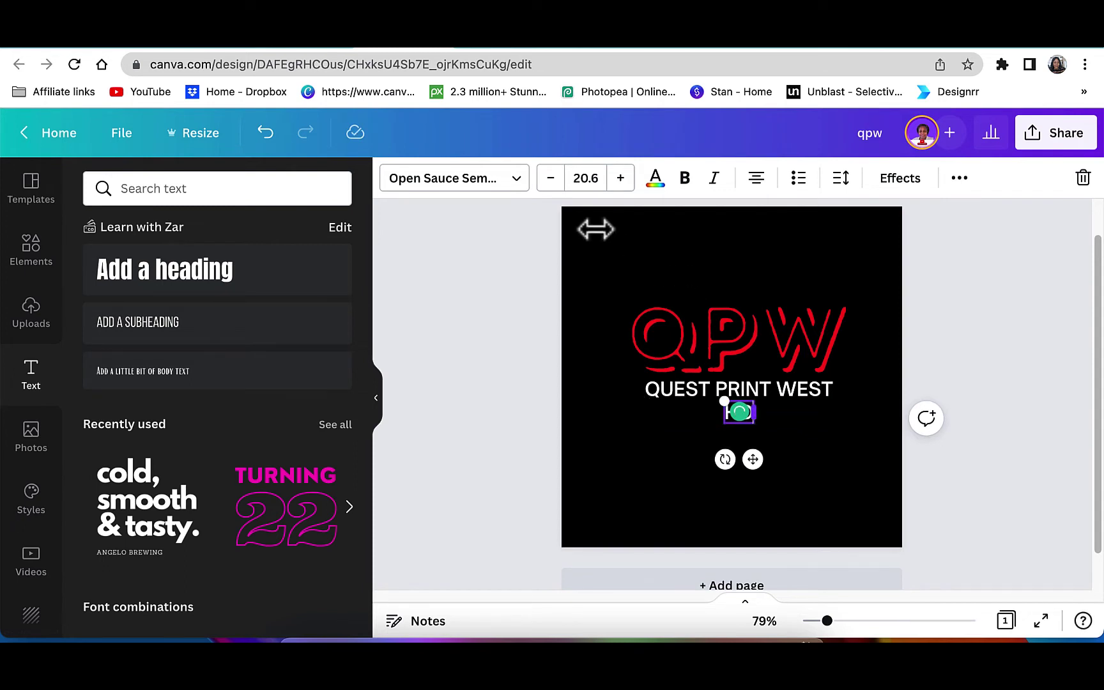
{"action": "type", "text": "HOLDING COMPANY"}
{"action": "key", "text": "super+a"}
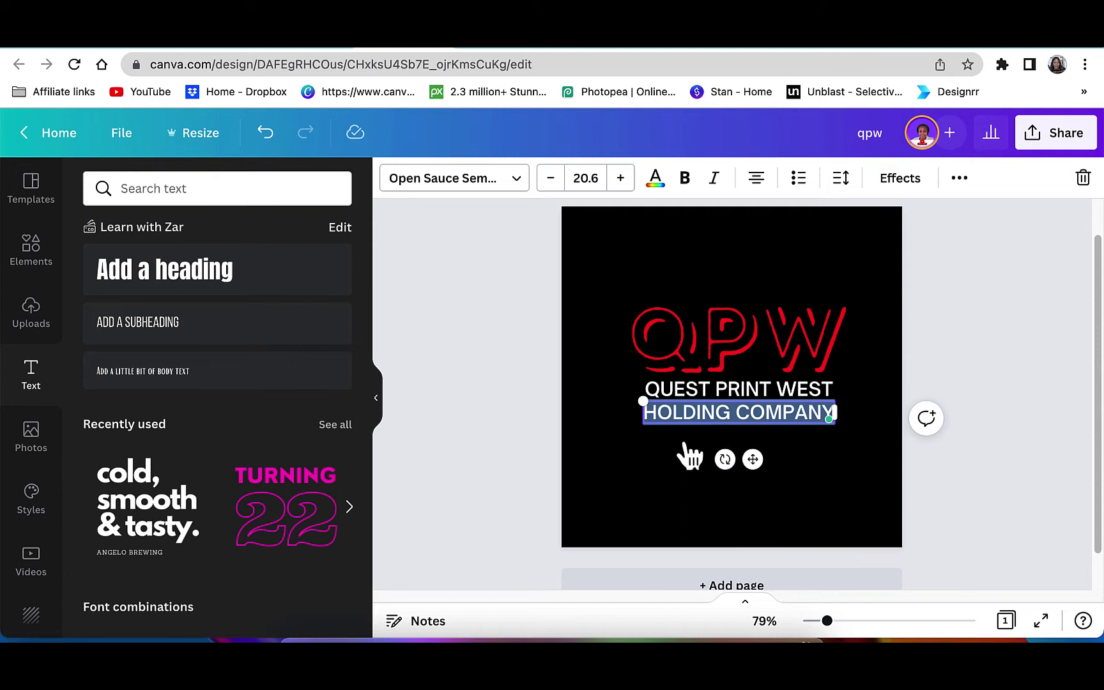
{"action": "key", "text": "super+shift+comma"}
{"action": "key", "text": "super+shift+comma"}
{"action": "key", "text": "super+shift+comma"}
{"action": "key", "text": "super+shift+comma"}
{"action": "key", "text": "super+shift+comma"}
{"action": "key", "text": "super+shift+comma"}
{"action": "key", "text": "super+shift+comma"}
{"action": "key", "text": "super+shift+comma"}
{"action": "key", "text": "super+shift+comma"}
{"action": "key", "text": "super+shift+comma"}
{"action": "key", "text": "super+shift+comma"}
{"action": "key", "text": "super+shift+comma"}
{"action": "key", "text": "super+shift+comma"}
{"action": "left_click_drag", "start_coordinate": [598, 179], "coordinate": [566, 179]}
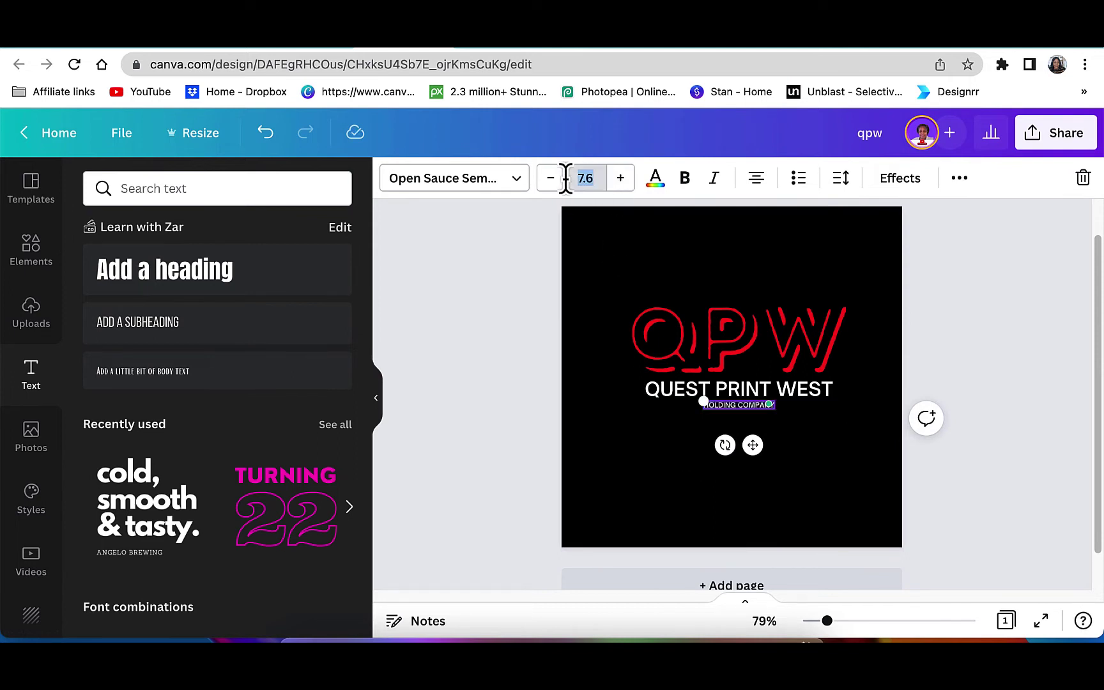
{"action": "left_click", "coordinate": [590, 362]}
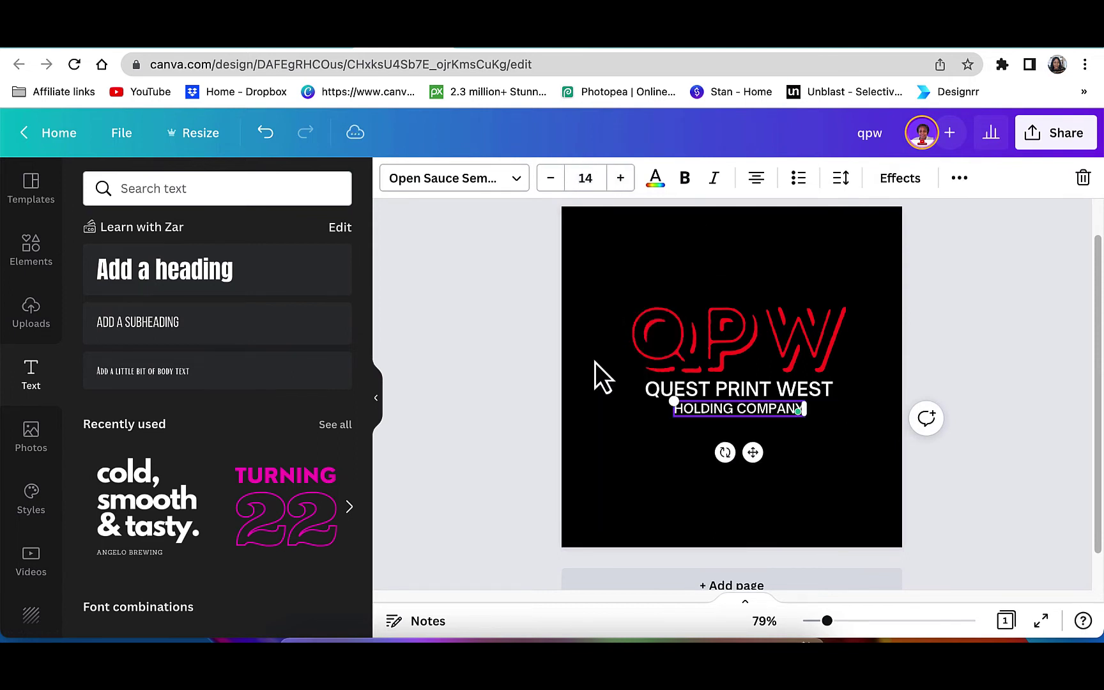
{"action": "left_click", "coordinate": [498, 351]}
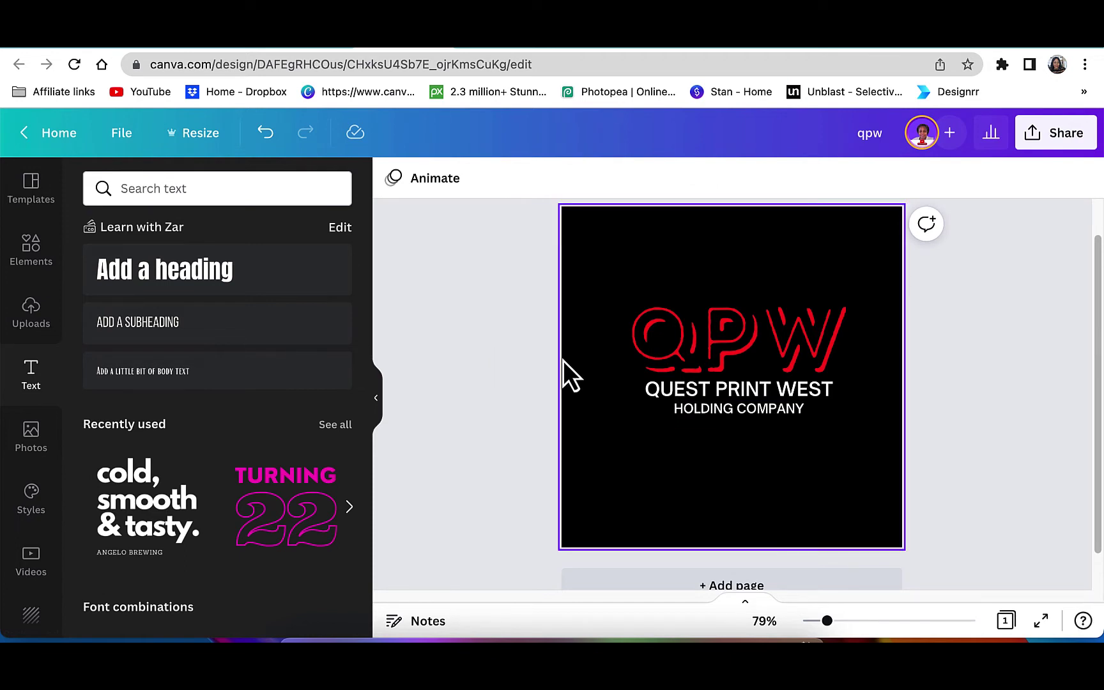
- Download the logo as a PNG with a transparent background
{"action": "left_click", "coordinate": [1066, 153]}
{"action": "scroll", "coordinate": [972, 425], "scroll_direction": "down", "scroll_amount": 3}
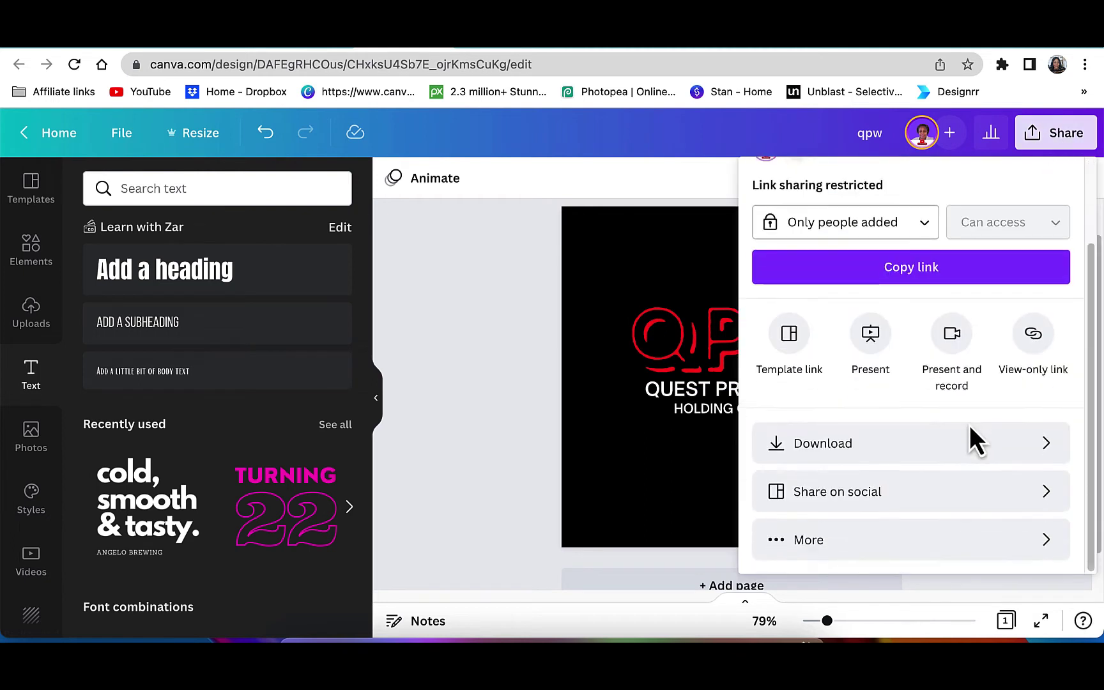
{"action": "left_click", "coordinate": [903, 448]}
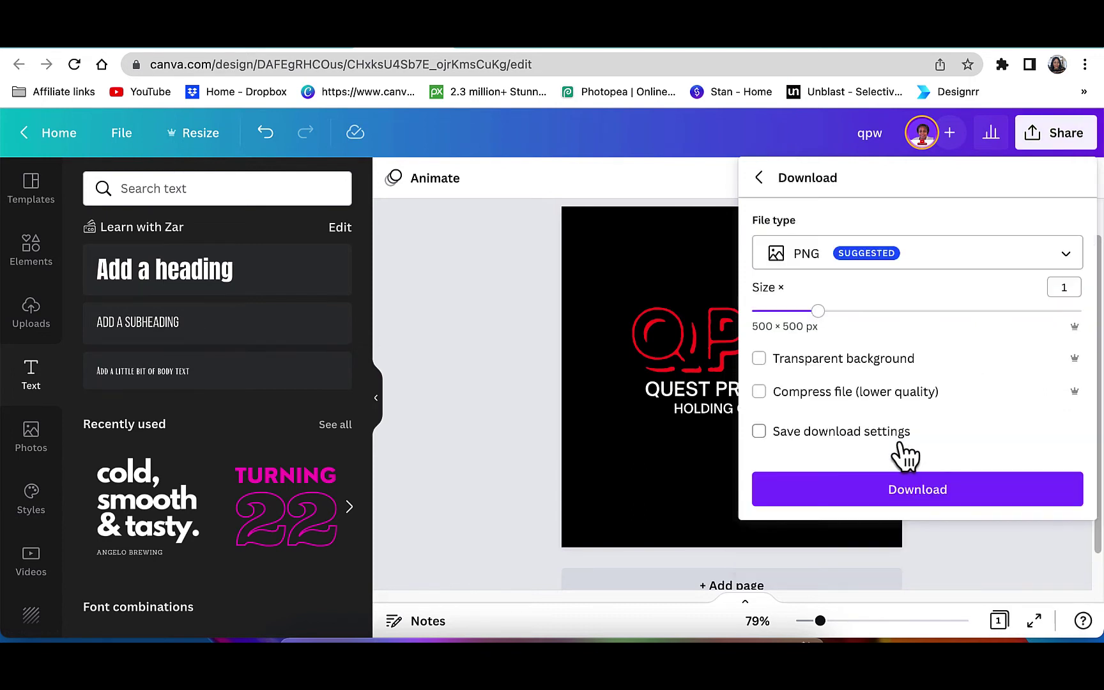
{"action": "left_click", "coordinate": [761, 359]}
{"action": "left_click", "coordinate": [918, 489]}
{"action": "left_click", "coordinate": [620, 91]}
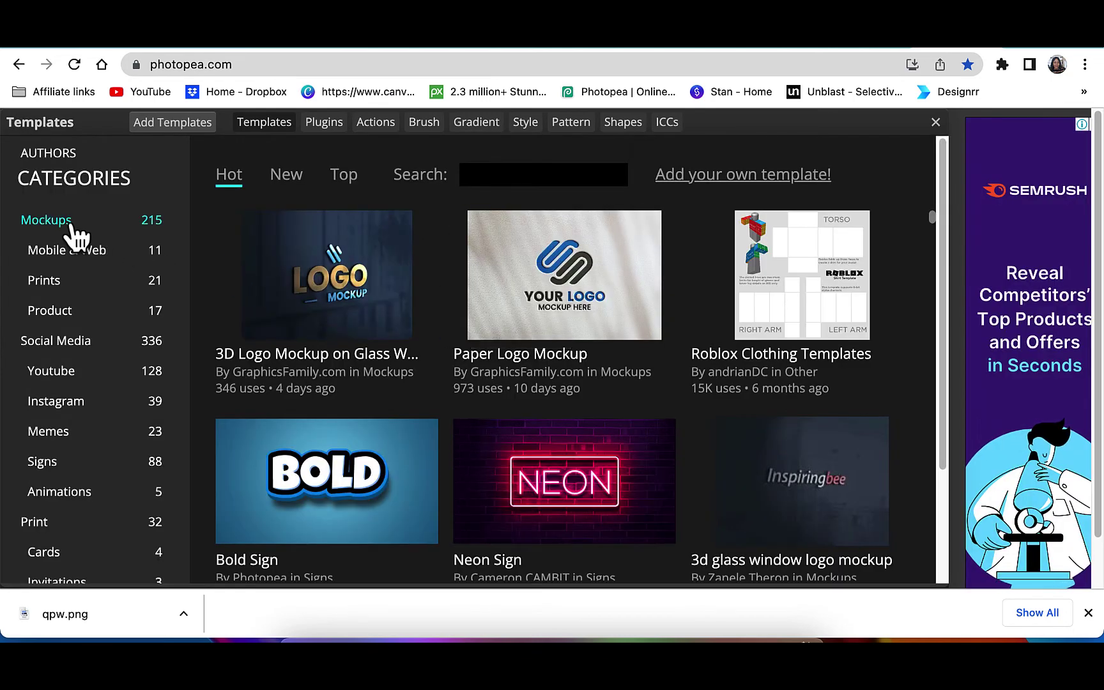
- Open the Logo Mockup on Office Glass template from the Mockups category
{"action": "left_click", "coordinate": [65, 231]}
{"action": "scroll", "coordinate": [493, 377], "scroll_direction": "down", "scroll_amount": 3}
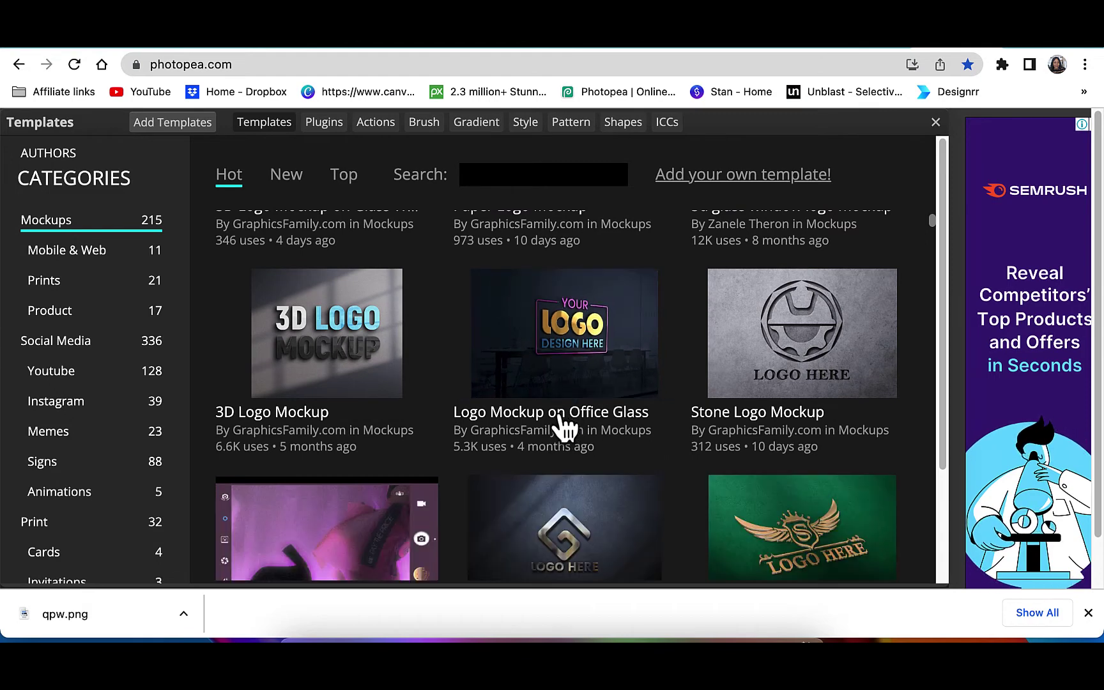
{"action": "left_click", "coordinate": [562, 416]}
{"action": "left_click", "coordinate": [643, 465]}
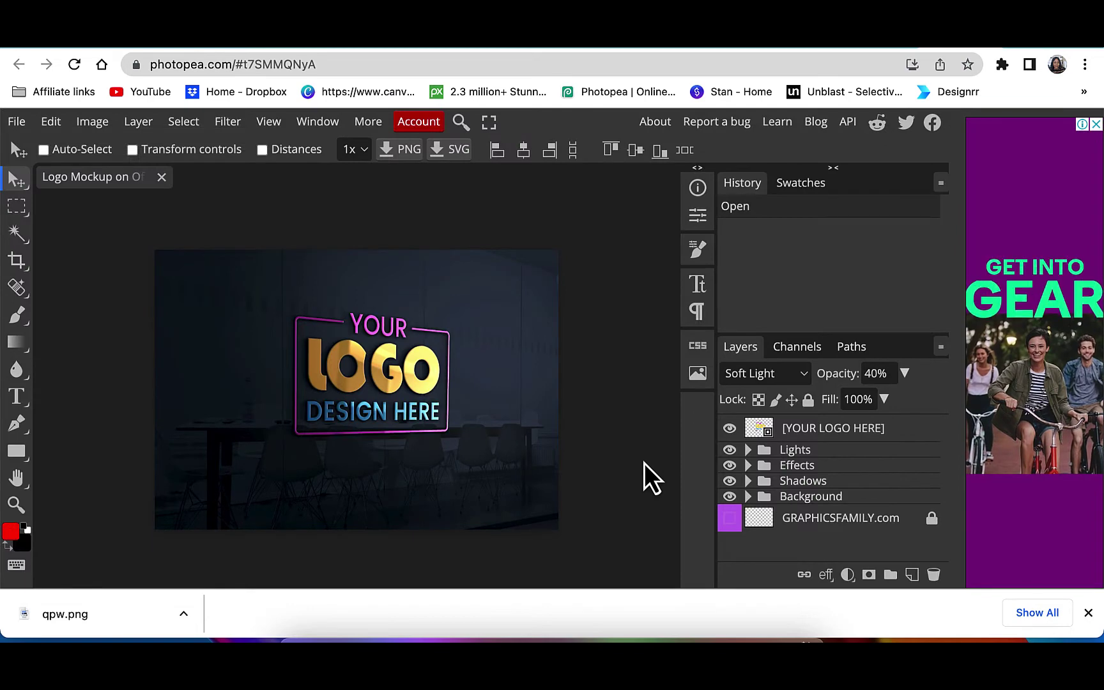
- Hide the sample logo inside the placeholder and add qpw.png, enlarged and centred
{"action": "left_click", "coordinate": [758, 434]}
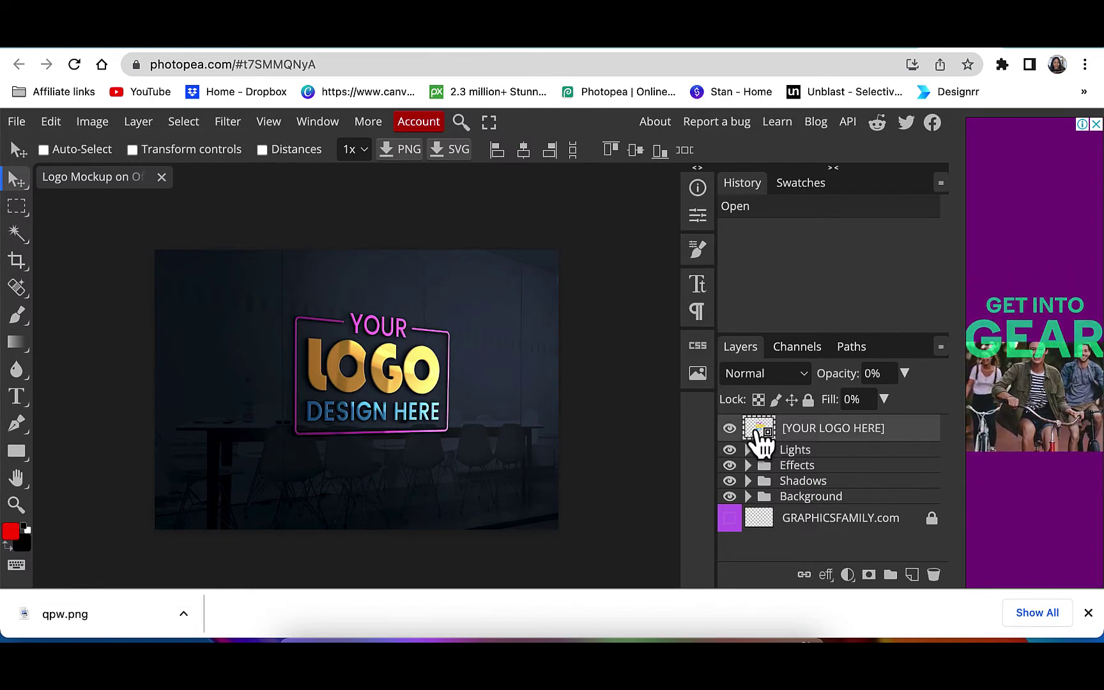
{"action": "double_click", "coordinate": [758, 433]}
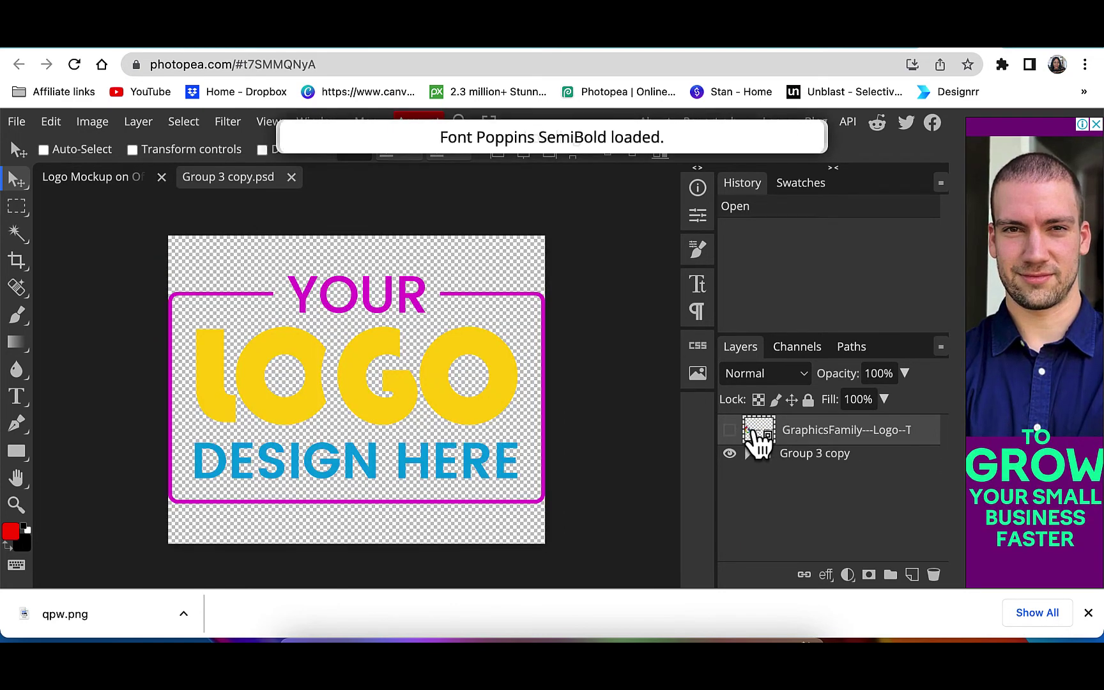
{"action": "left_click", "coordinate": [729, 453]}
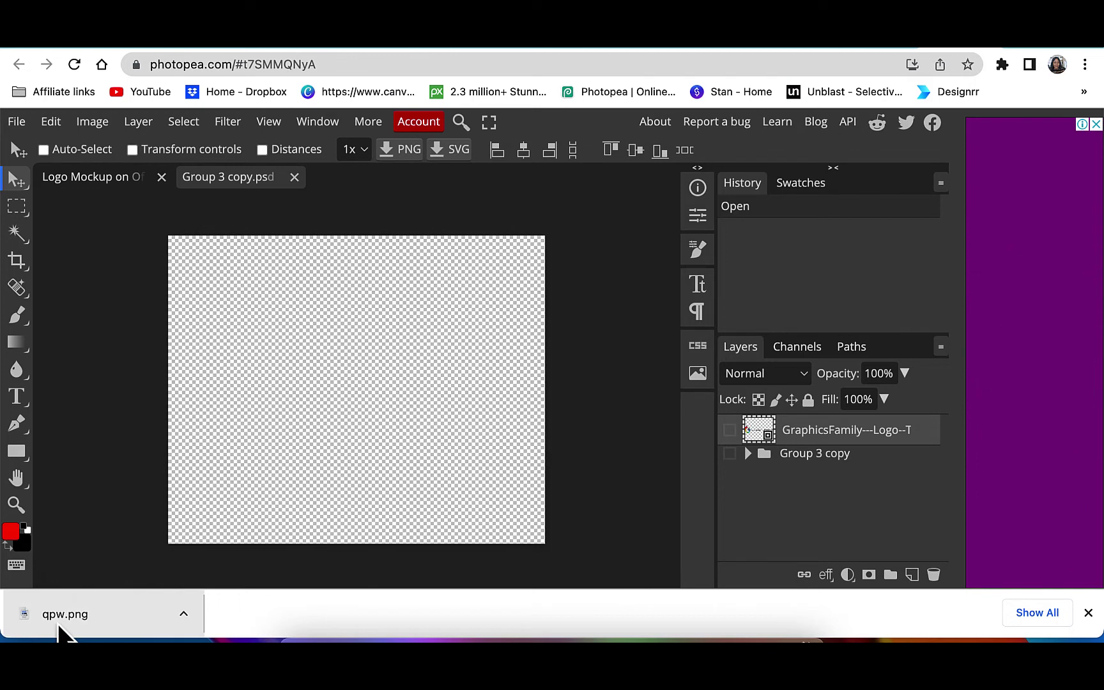
{"action": "left_click_drag", "start_coordinate": [58, 633], "coordinate": [282, 379]}
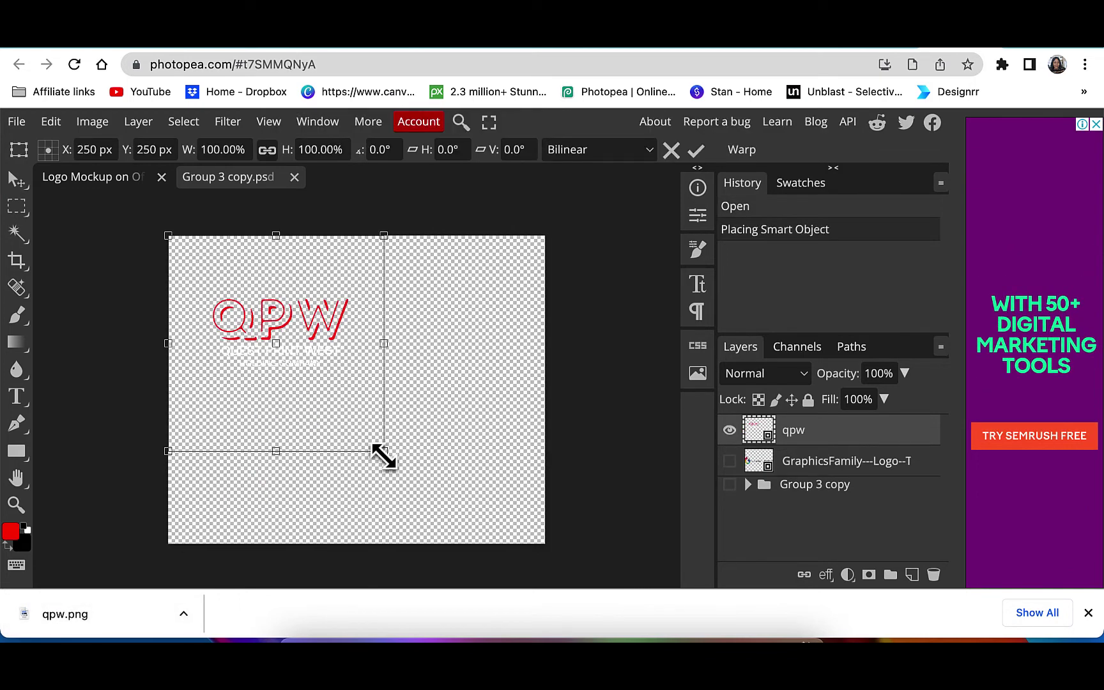
{"action": "left_click_drag", "start_coordinate": [384, 456], "coordinate": [541, 609]}
{"action": "left_click_drag", "start_coordinate": [499, 510], "coordinate": [499, 481]}
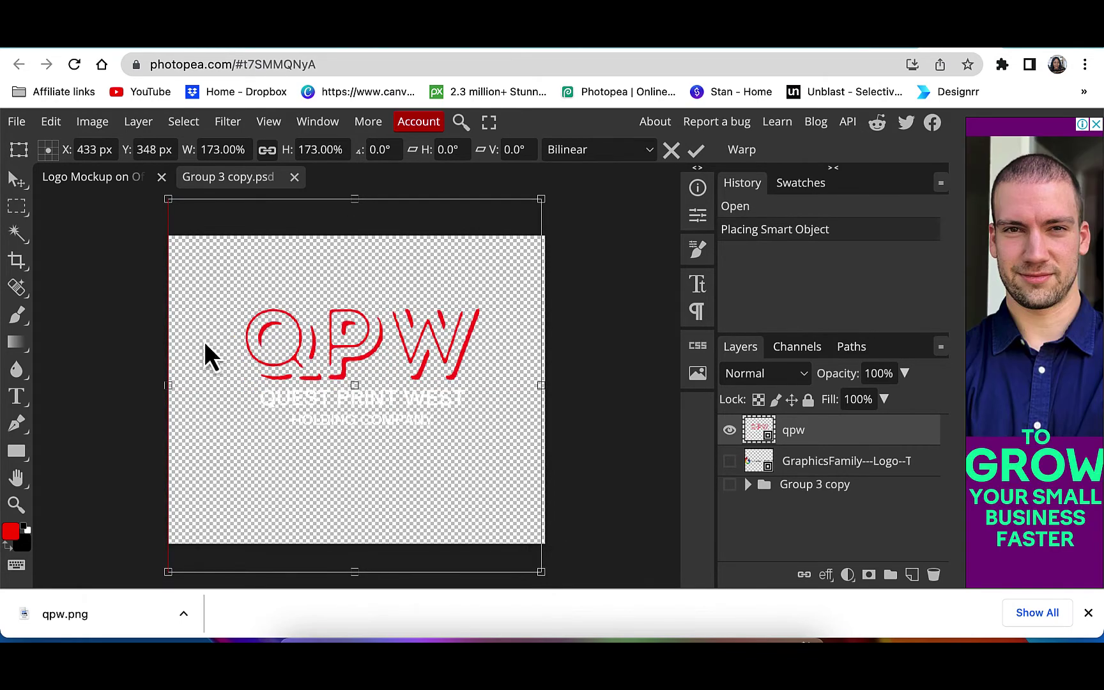
- Save the placeholder contents and return to the office glass mockup
{"action": "left_click", "coordinate": [19, 126]}
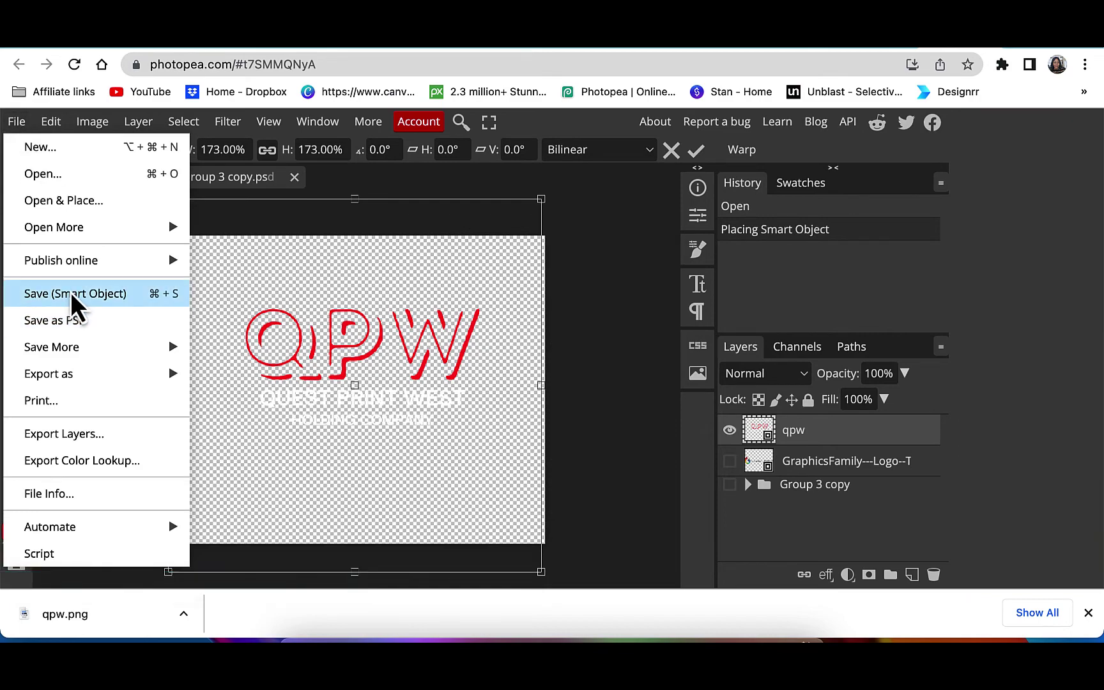
{"action": "left_click", "coordinate": [70, 293]}
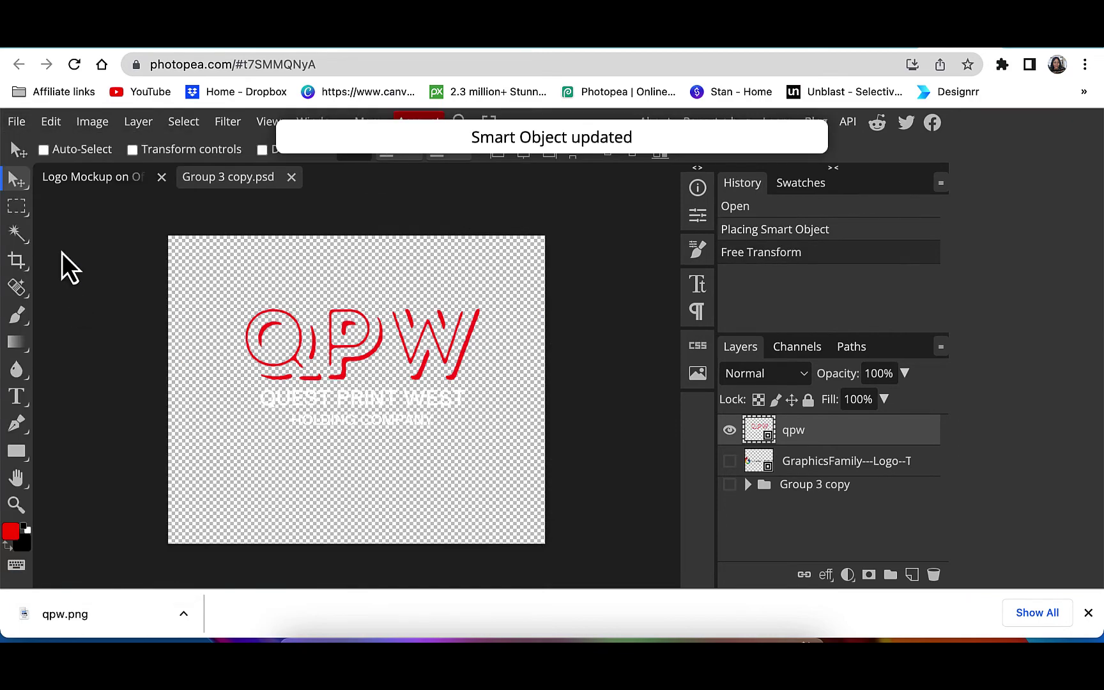
{"action": "left_click", "coordinate": [83, 180]}
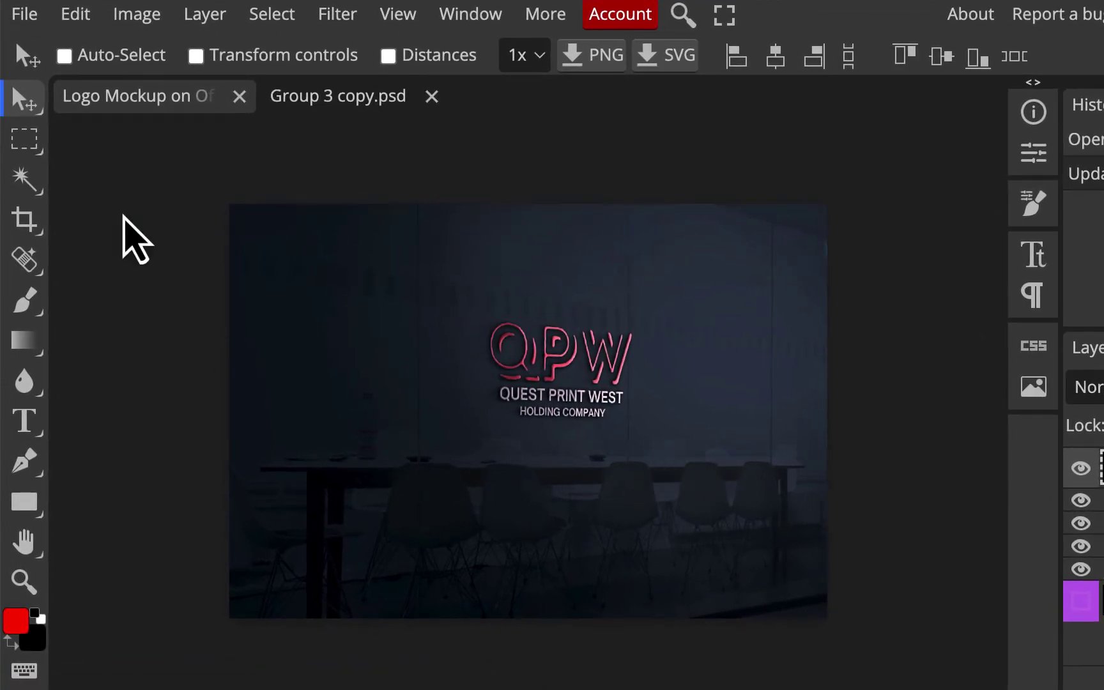
{"action": "left_click", "coordinate": [26, 14]}
- Export the mockup as a PNG at 700 px wide (700 × 485)
{"action": "mouse_move", "coordinate": [112, 406]}
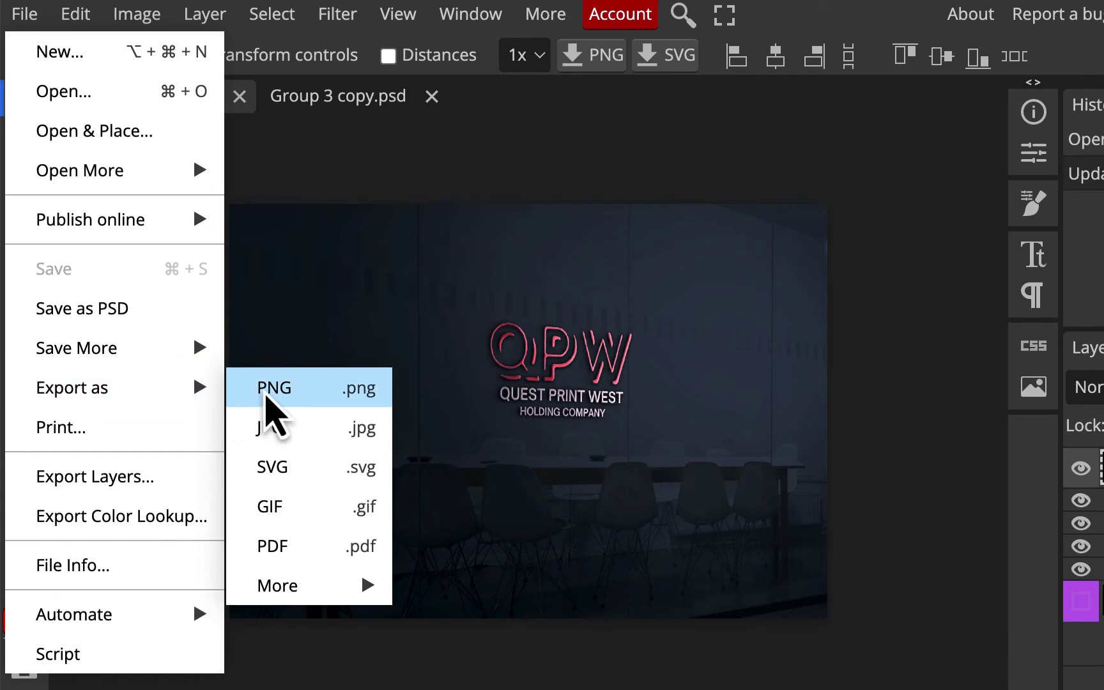
{"action": "left_click", "coordinate": [267, 395]}
{"action": "left_click", "coordinate": [979, 148]}
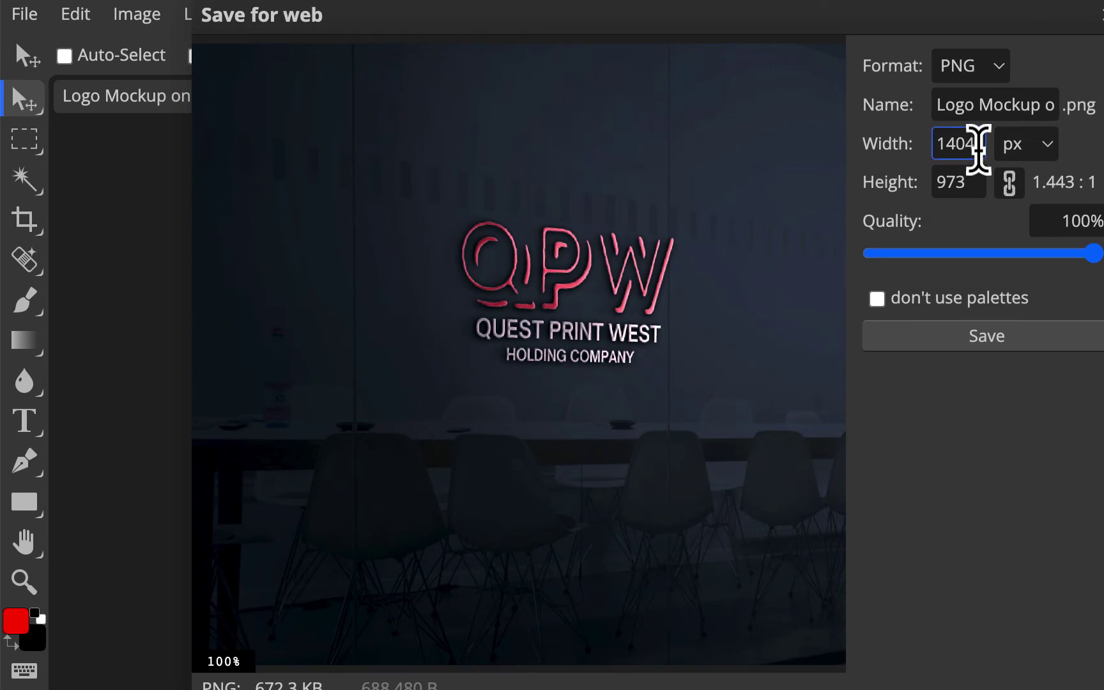
{"action": "left_click", "coordinate": [887, 151]}
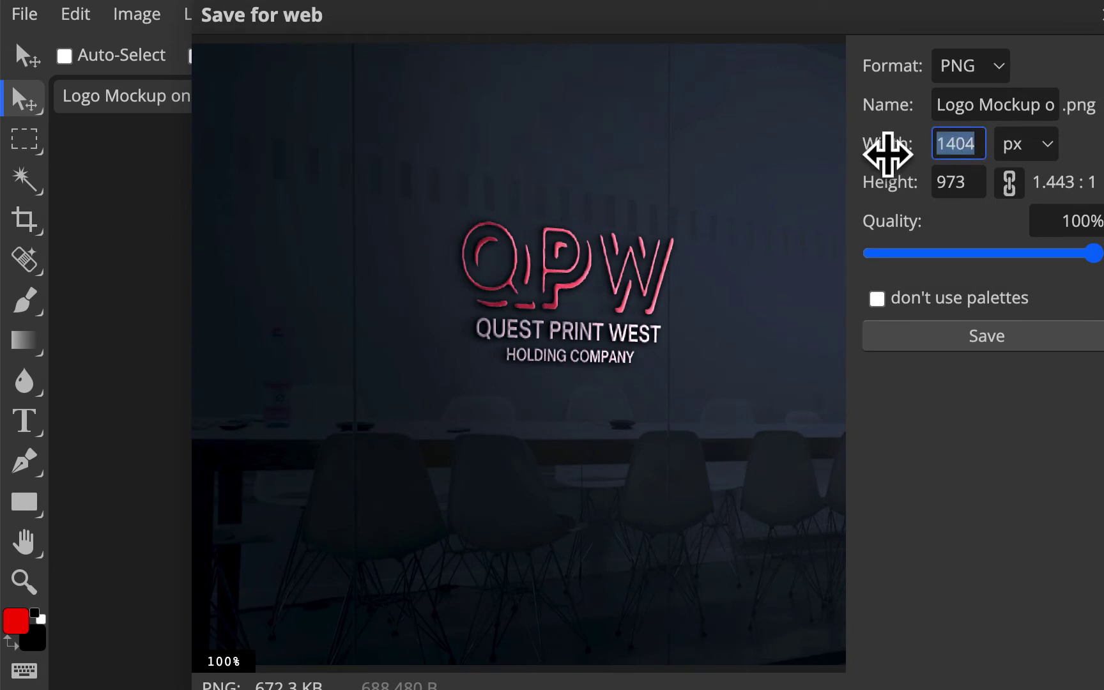
{"action": "type", "text": "700"}
{"action": "key", "text": "Tab"}
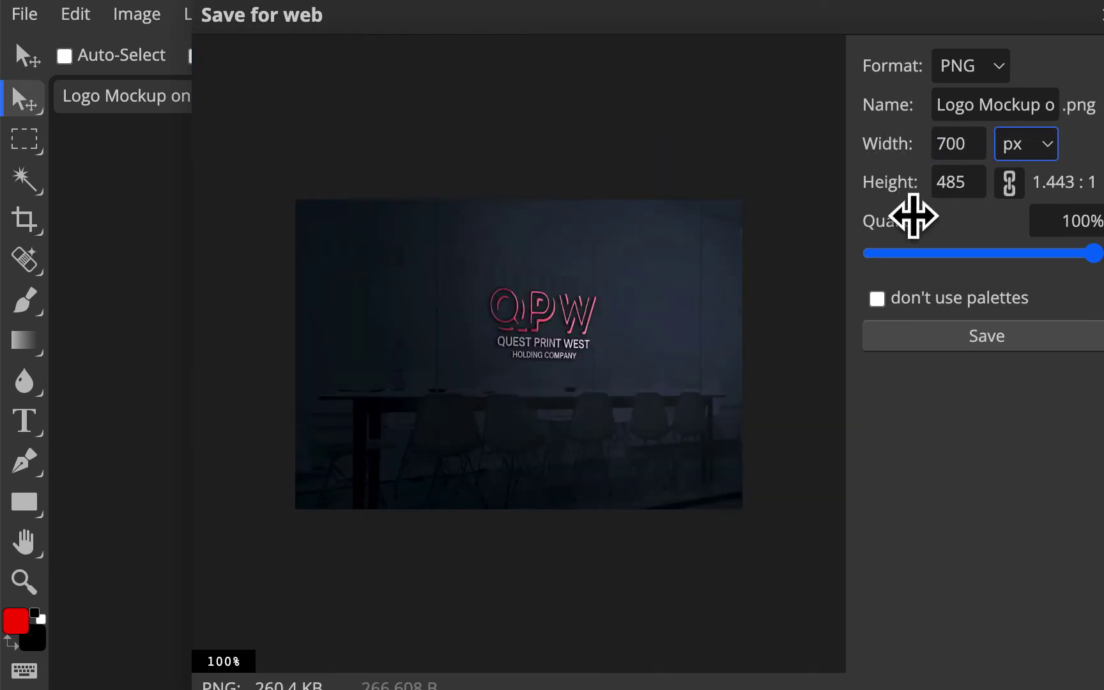
{"action": "left_click", "coordinate": [995, 342]}
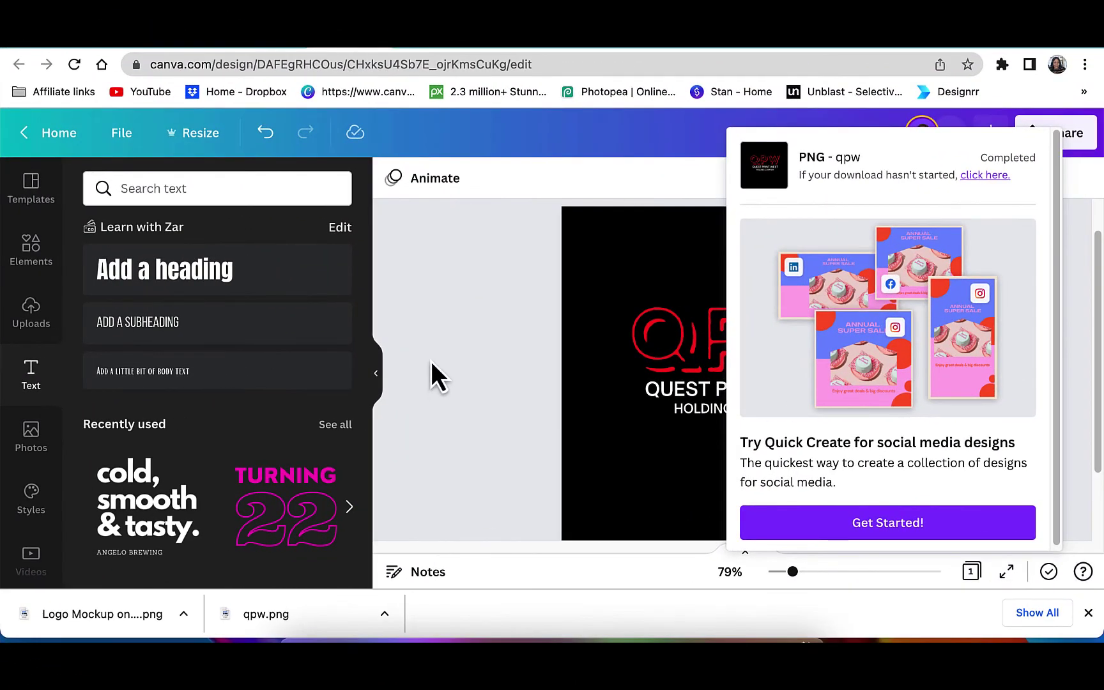
- Dismiss the download notice and add a second page with a white background
{"action": "left_click", "coordinate": [432, 363]}
{"action": "scroll", "coordinate": [471, 429], "scroll_direction": "down", "scroll_amount": 3}
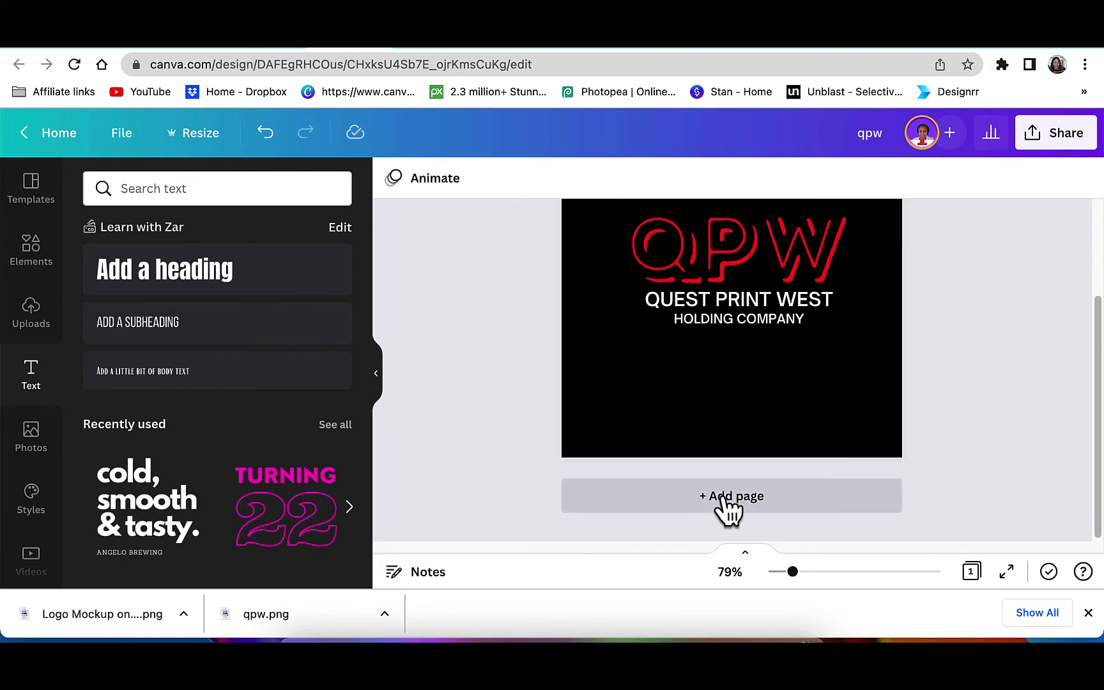
{"action": "left_click", "coordinate": [689, 486]}
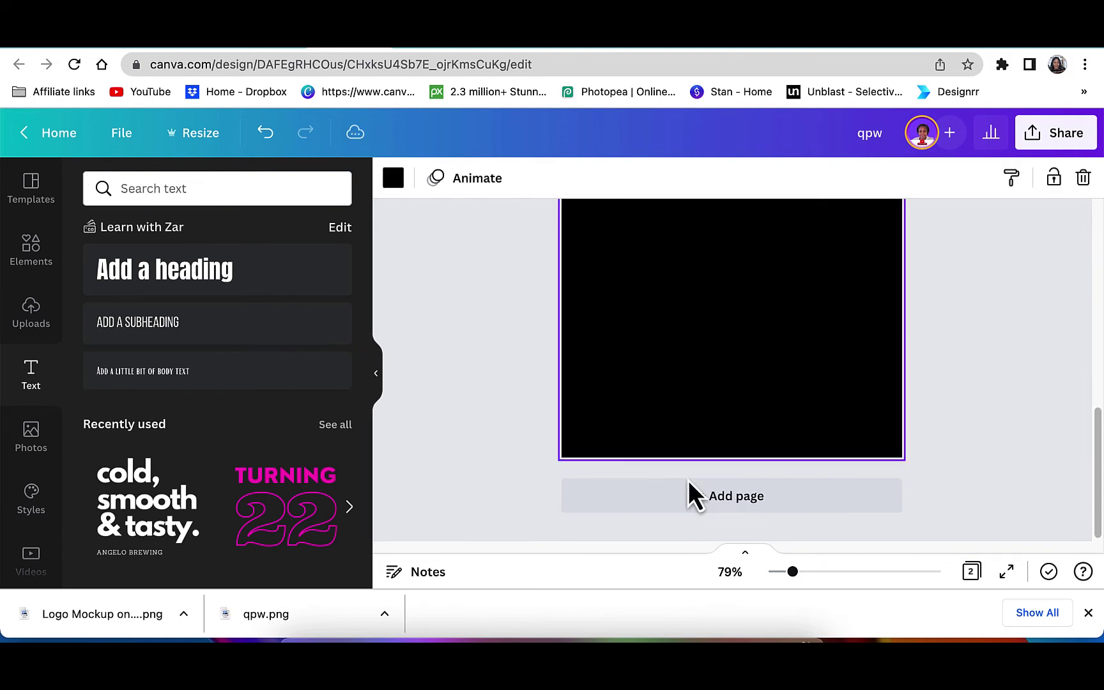
{"action": "scroll", "coordinate": [587, 435], "scroll_direction": "down", "scroll_amount": 5}
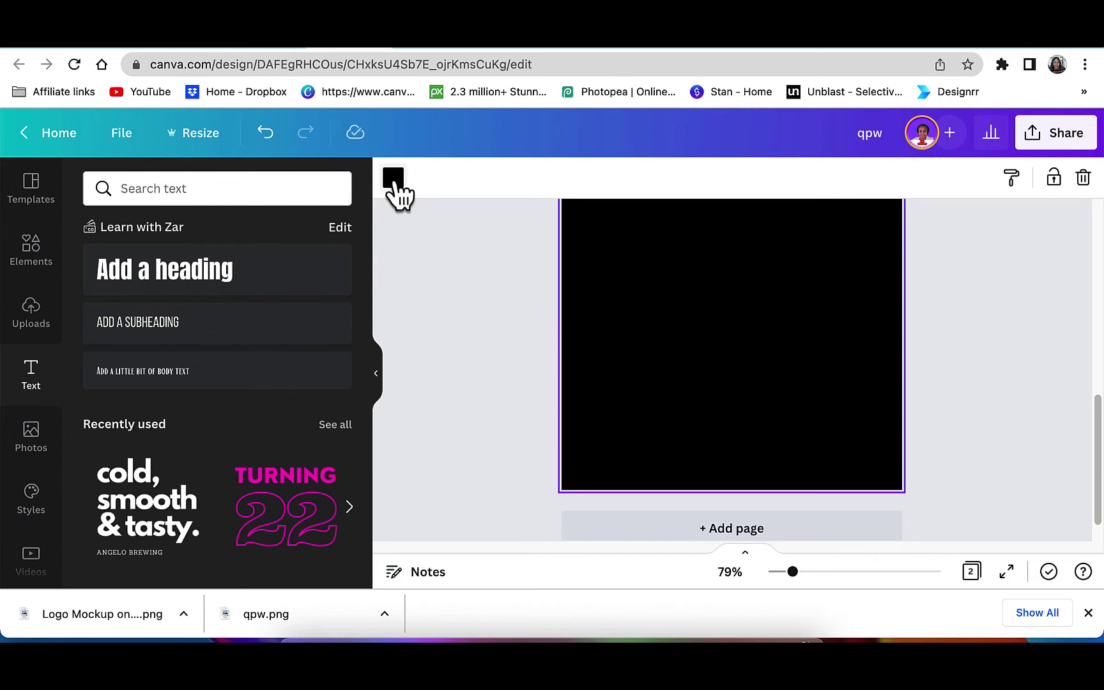
{"action": "left_click", "coordinate": [394, 180]}
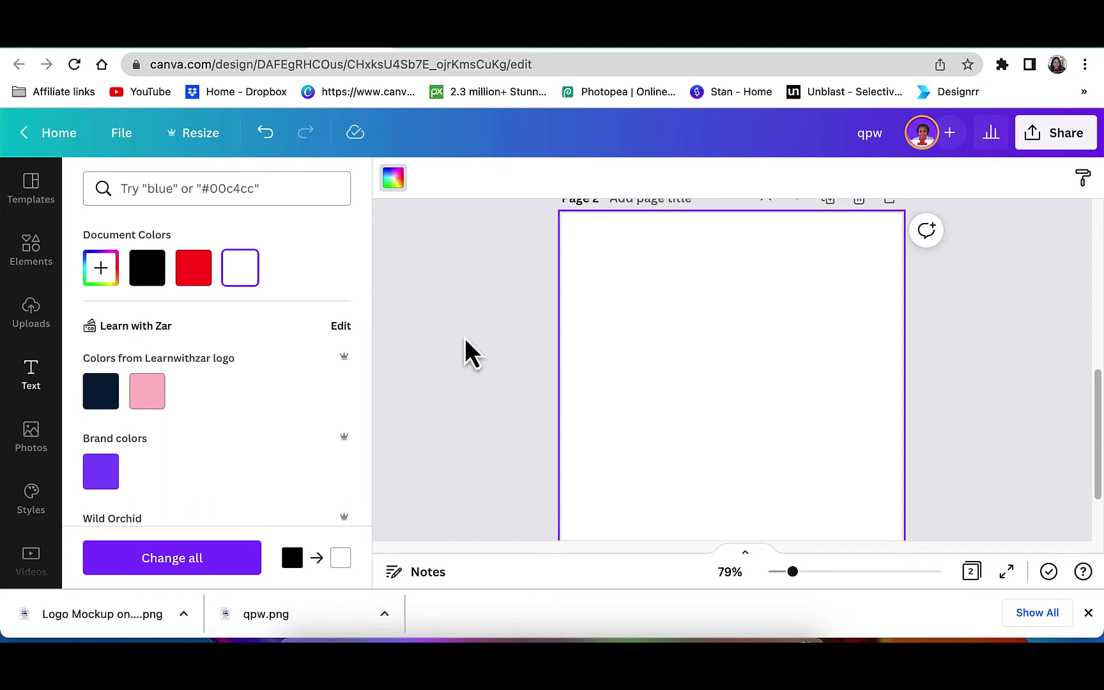
{"action": "left_click", "coordinate": [470, 354]}
{"action": "scroll", "coordinate": [728, 308], "scroll_direction": "down", "scroll_amount": 1}
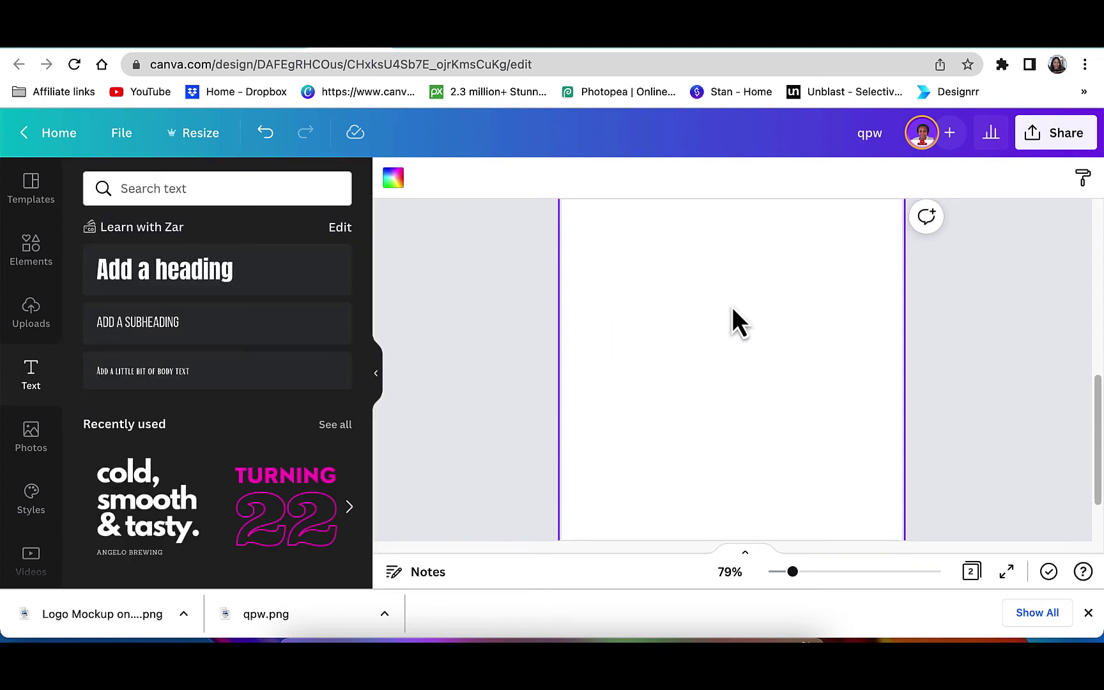
- Add a dark navy pill shape from Lines & Shapes, sized about 197 × 99
{"action": "left_click", "coordinate": [38, 257]}
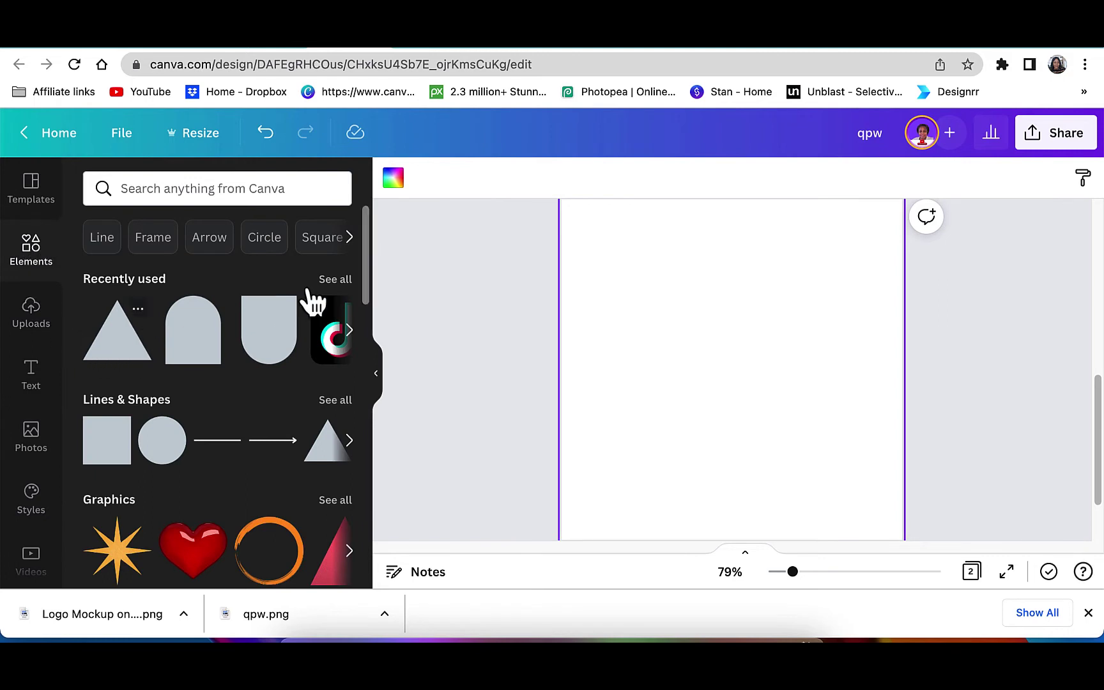
{"action": "left_click", "coordinate": [339, 400]}
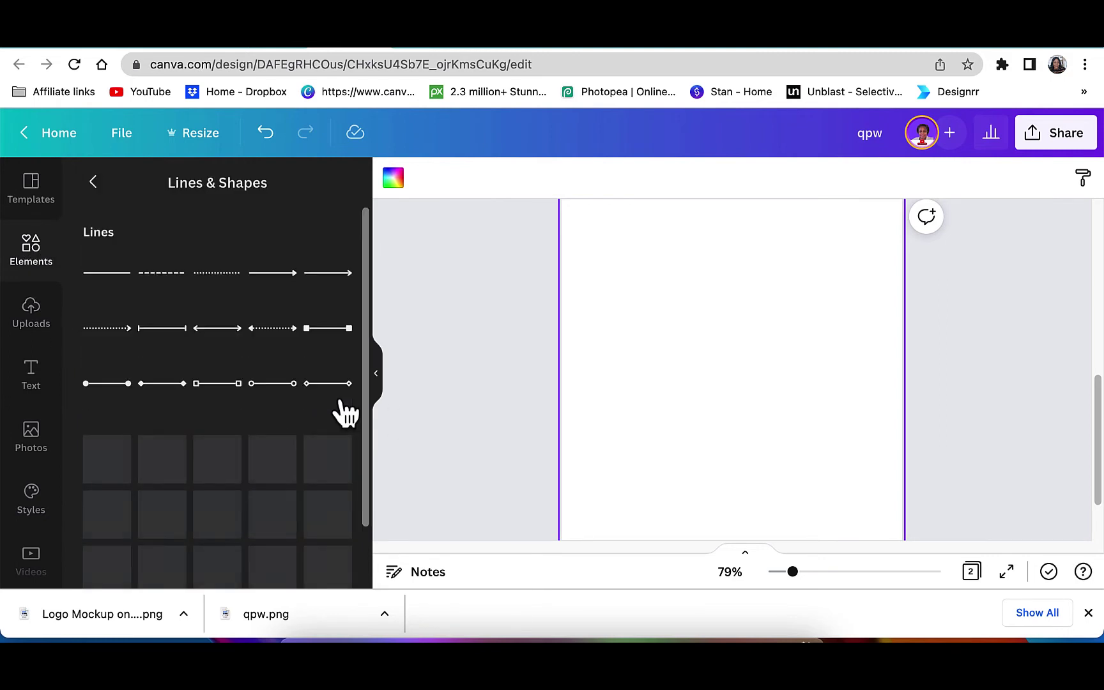
{"action": "scroll", "coordinate": [284, 415], "scroll_direction": "down", "scroll_amount": 8}
{"action": "scroll", "coordinate": [279, 409], "scroll_direction": "down", "scroll_amount": 1}
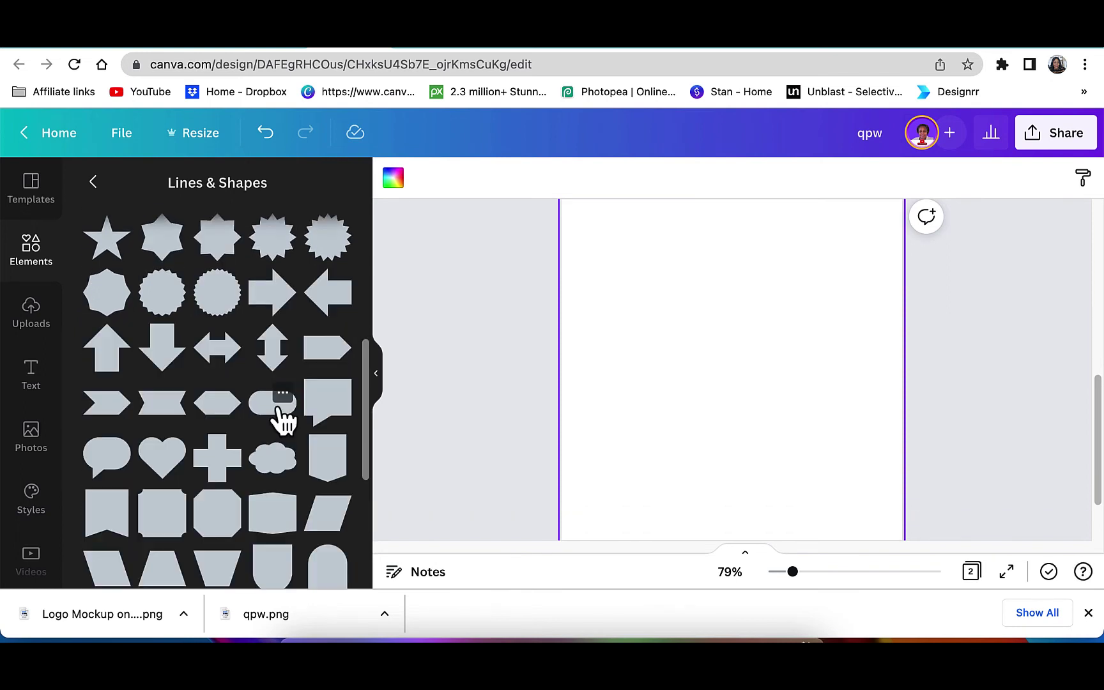
{"action": "left_click", "coordinate": [282, 396]}
{"action": "left_click", "coordinate": [264, 422]}
{"action": "left_click_drag", "start_coordinate": [746, 432], "coordinate": [736, 388]}
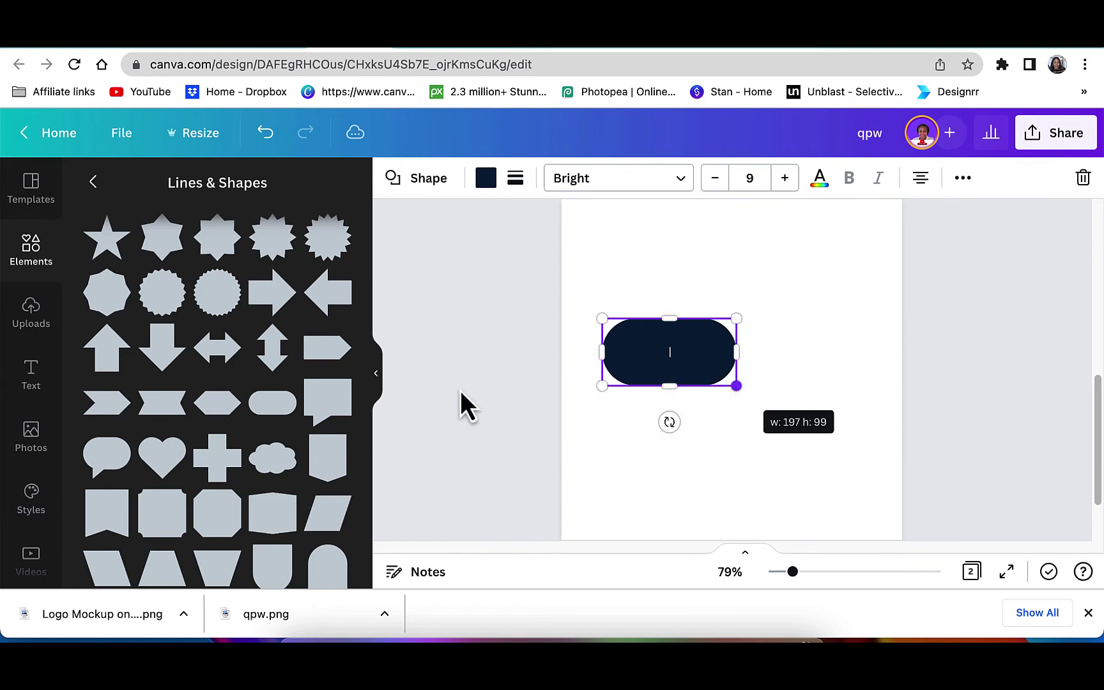
{"action": "left_click", "coordinate": [468, 398]}
- Add a square, stretch it into a tall narrow stem centred in the pill, and colour it red
{"action": "scroll", "coordinate": [190, 399], "scroll_direction": "up", "scroll_amount": 5}
{"action": "scroll", "coordinate": [190, 400], "scroll_direction": "up", "scroll_amount": 2}
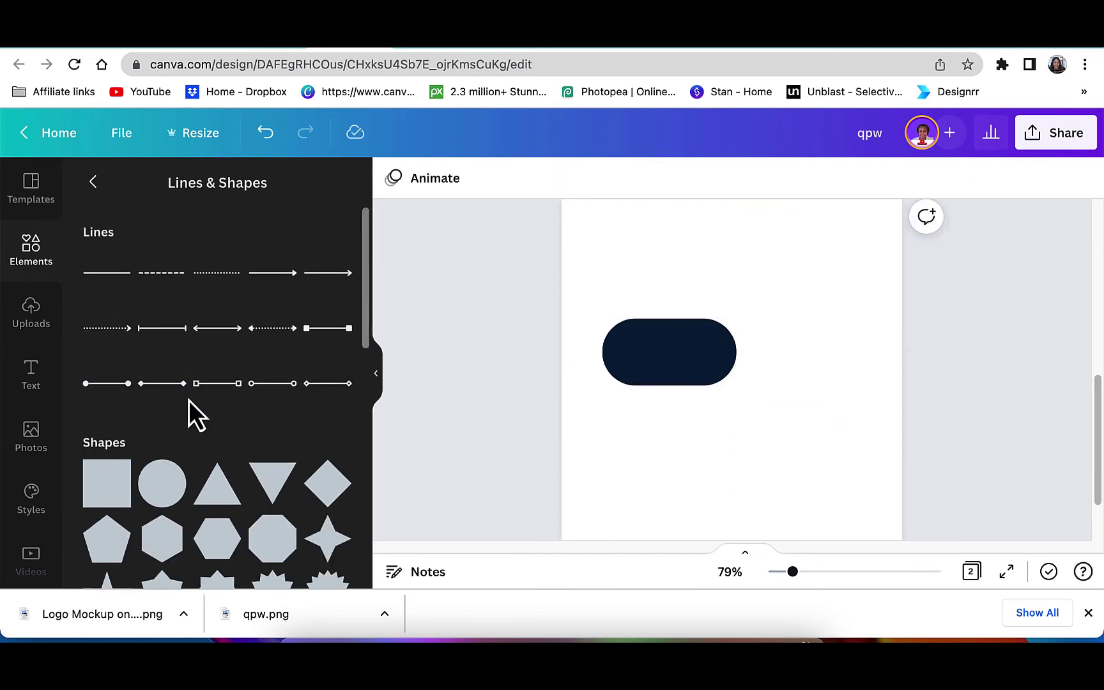
{"action": "scroll", "coordinate": [190, 412], "scroll_direction": "down", "scroll_amount": 3}
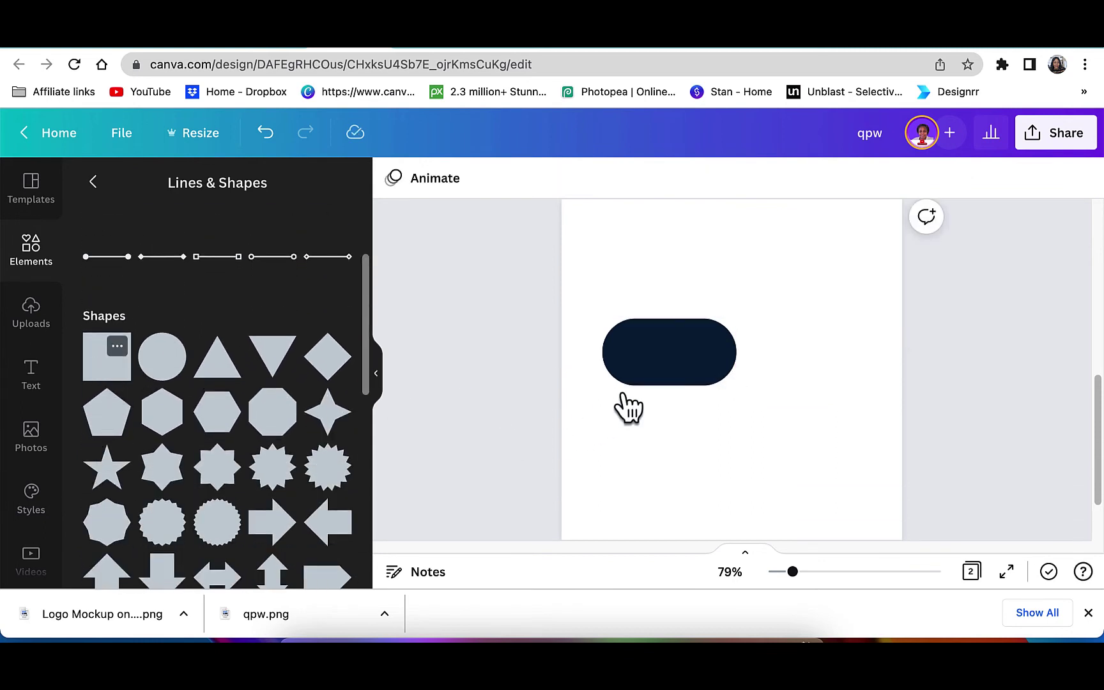
{"action": "left_click_drag", "start_coordinate": [754, 368], "coordinate": [704, 368]}
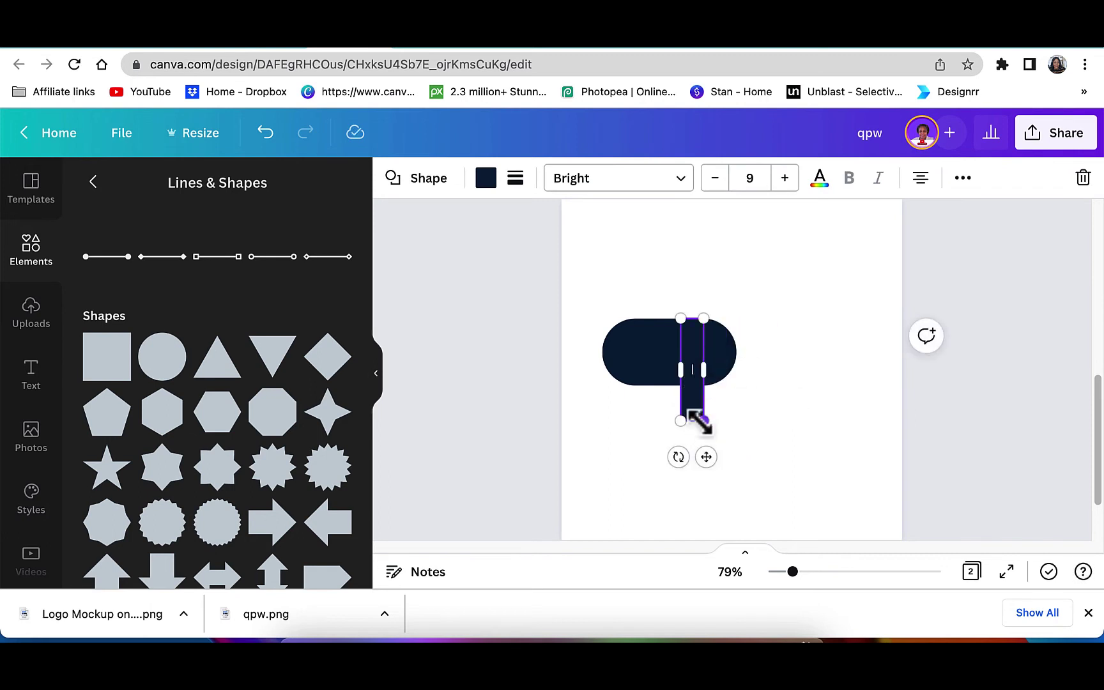
{"action": "left_click_drag", "start_coordinate": [696, 451], "coordinate": [695, 469]}
{"action": "left_click_drag", "start_coordinate": [683, 393], "coordinate": [680, 426]}
{"action": "mouse_move", "coordinate": [699, 505]}
{"action": "left_mouse_down"}
{"action": "mouse_move", "coordinate": [680, 521]}
{"action": "mouse_move", "coordinate": [683, 508]}
{"action": "left_mouse_up"}
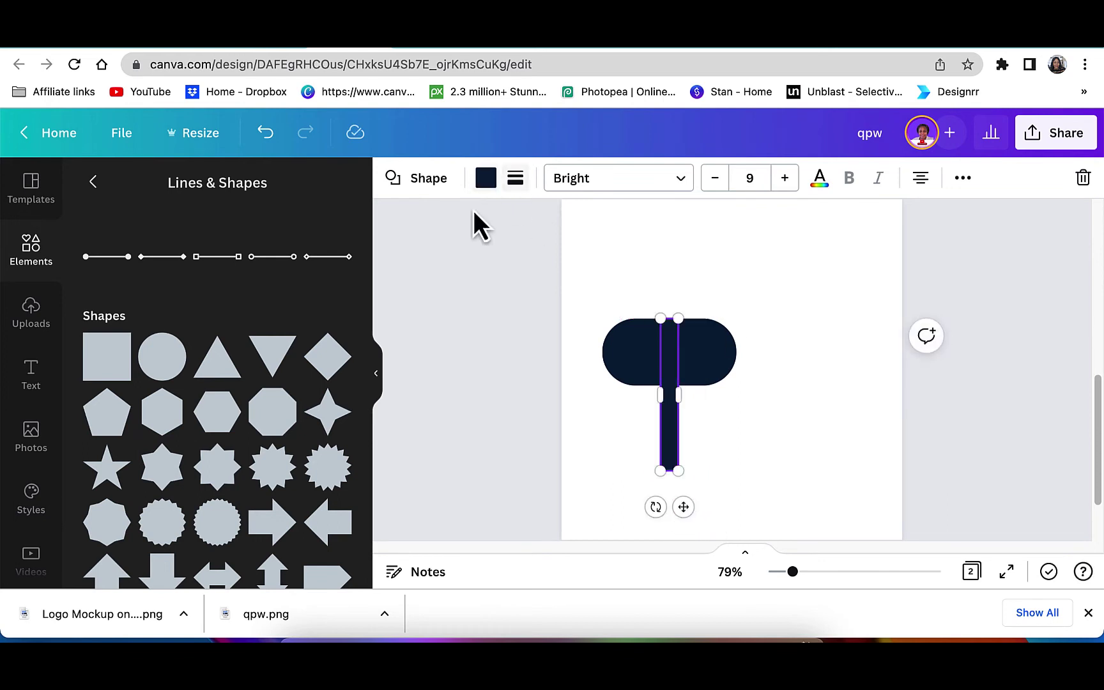
{"action": "left_click", "coordinate": [485, 178]}
{"action": "left_click", "coordinate": [333, 267]}
{"action": "left_click", "coordinate": [490, 299]}
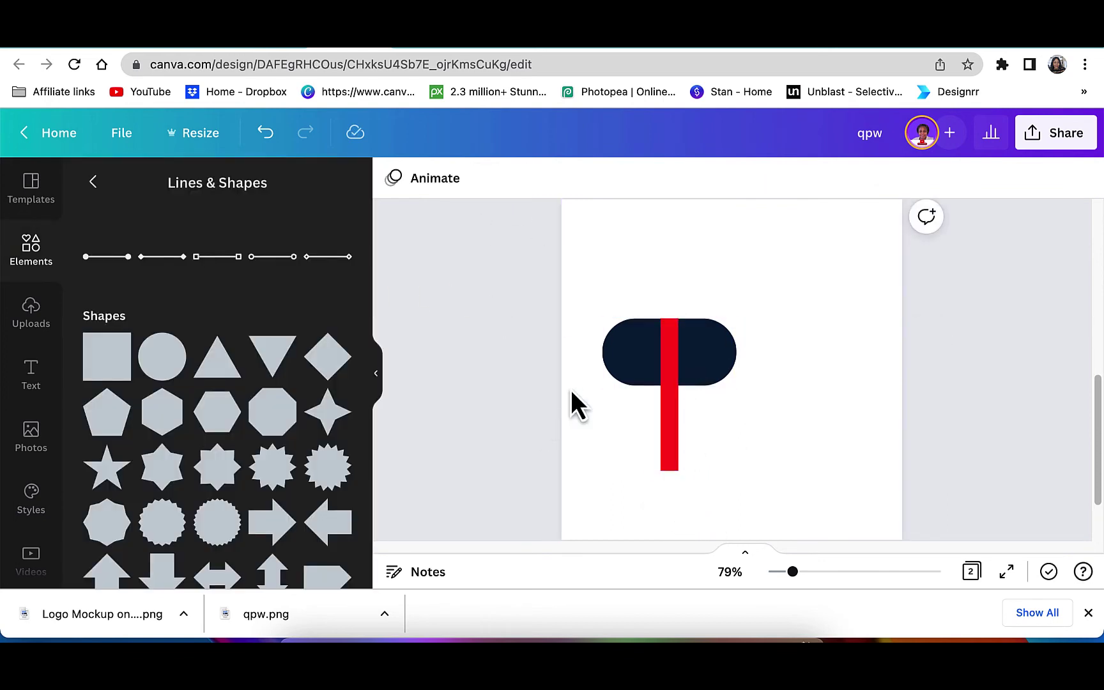
- Add a rounded-bottom shape rotated -90 degrees, colour it white, and shrink it inside the pill's right side
{"action": "scroll", "coordinate": [278, 375], "scroll_direction": "down", "scroll_amount": 10}
{"action": "scroll", "coordinate": [281, 377], "scroll_direction": "up", "scroll_amount": 2}
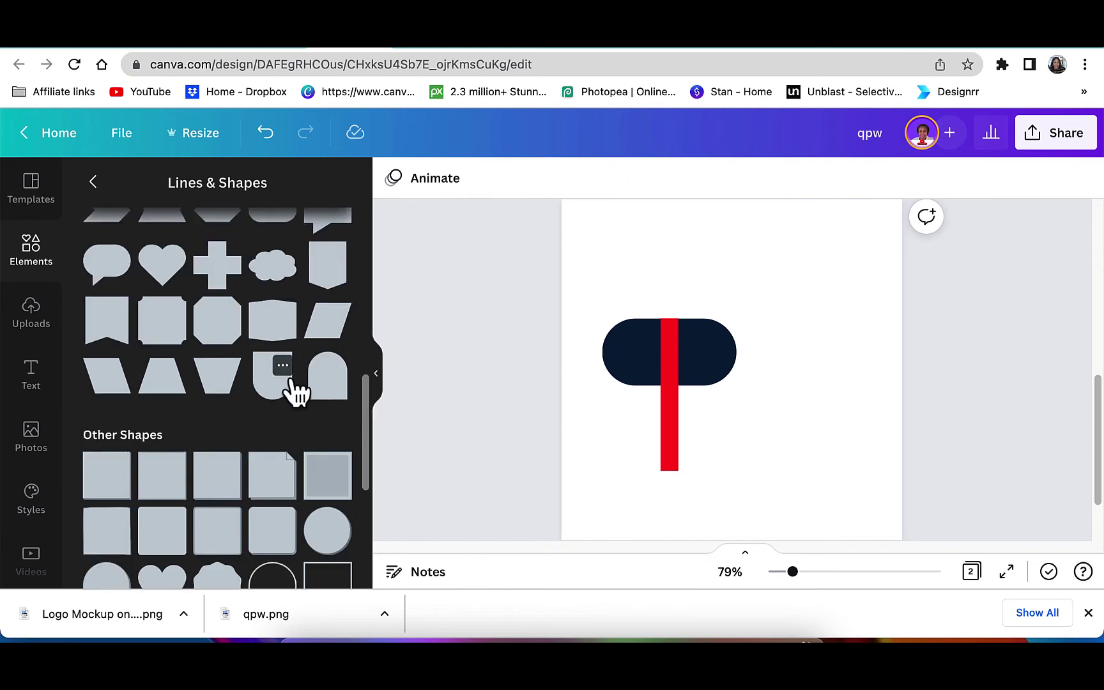
{"action": "left_click", "coordinate": [290, 390]}
{"action": "left_click_drag", "start_coordinate": [730, 457], "coordinate": [839, 375]}
{"action": "left_click", "coordinate": [485, 178]}
{"action": "left_click", "coordinate": [101, 316]}
{"action": "left_click_drag", "start_coordinate": [785, 412], "coordinate": [721, 353]}
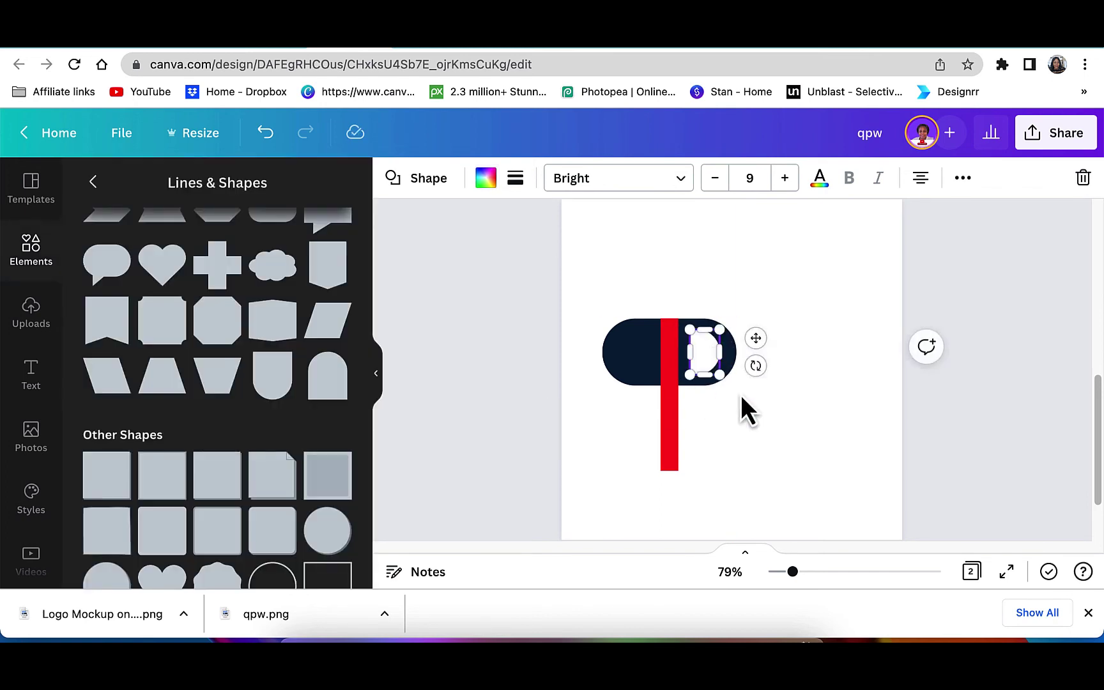
{"action": "left_click", "coordinate": [742, 395]}
- Add an arch shape rotated -90 degrees, make it white, and shrink it inside the pill's left side
{"action": "left_click", "coordinate": [348, 378]}
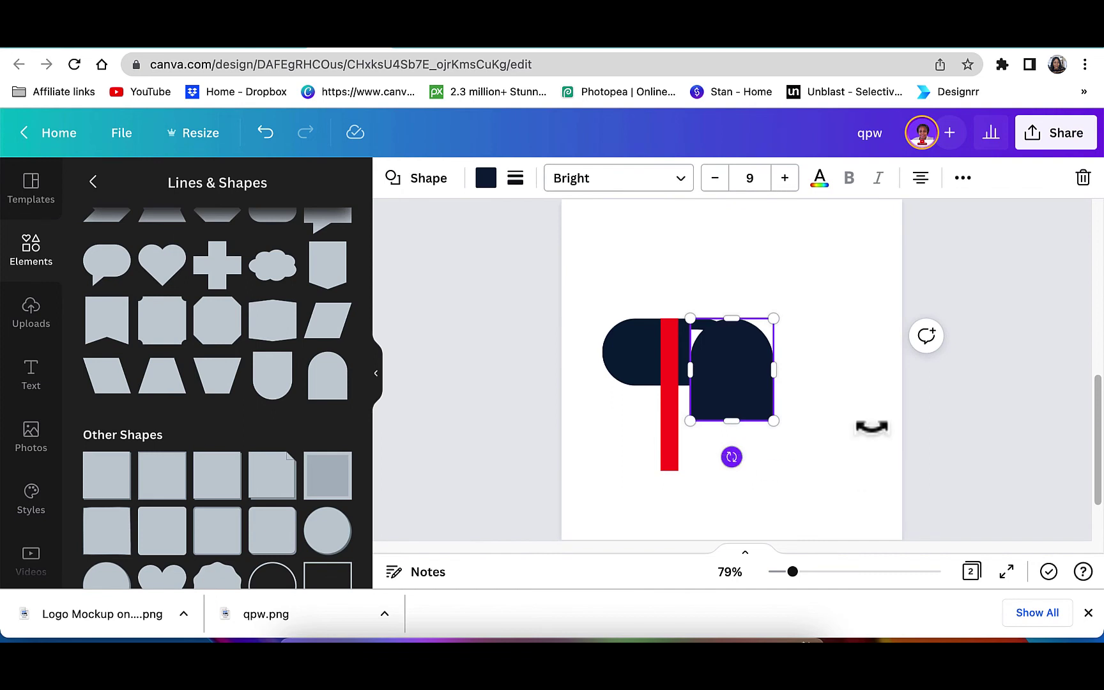
{"action": "left_click_drag", "start_coordinate": [872, 427], "coordinate": [861, 372]}
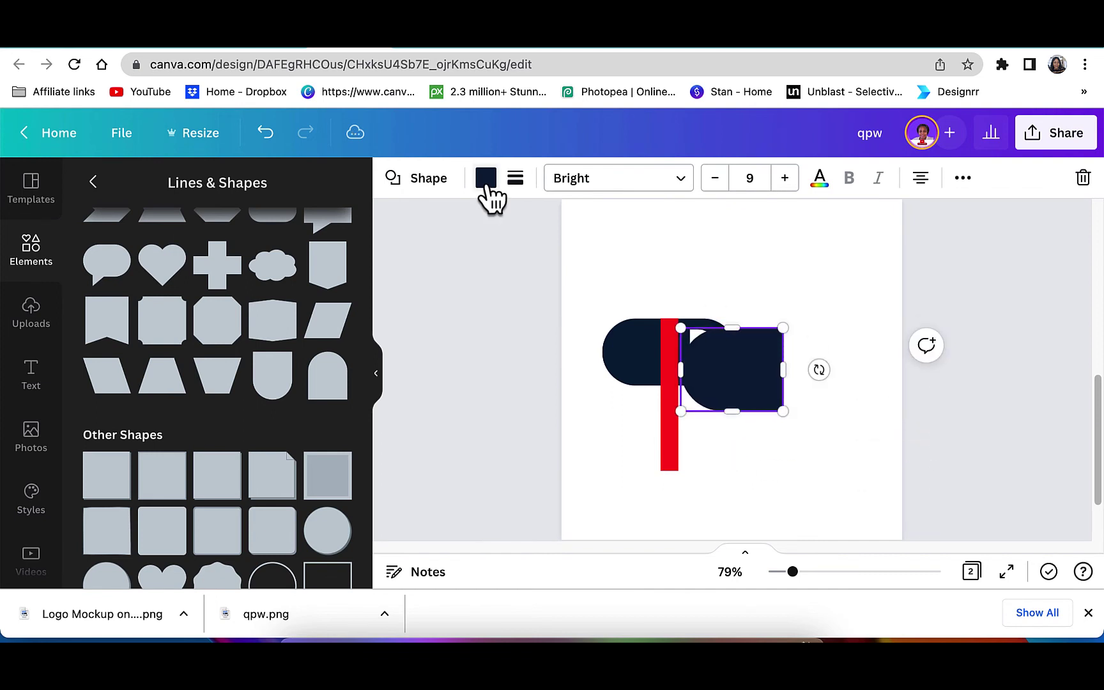
{"action": "left_click", "coordinate": [486, 178]}
{"action": "left_click", "coordinate": [100, 314]}
{"action": "left_click_drag", "start_coordinate": [783, 411], "coordinate": [653, 350]}
{"action": "left_click", "coordinate": [532, 409]}
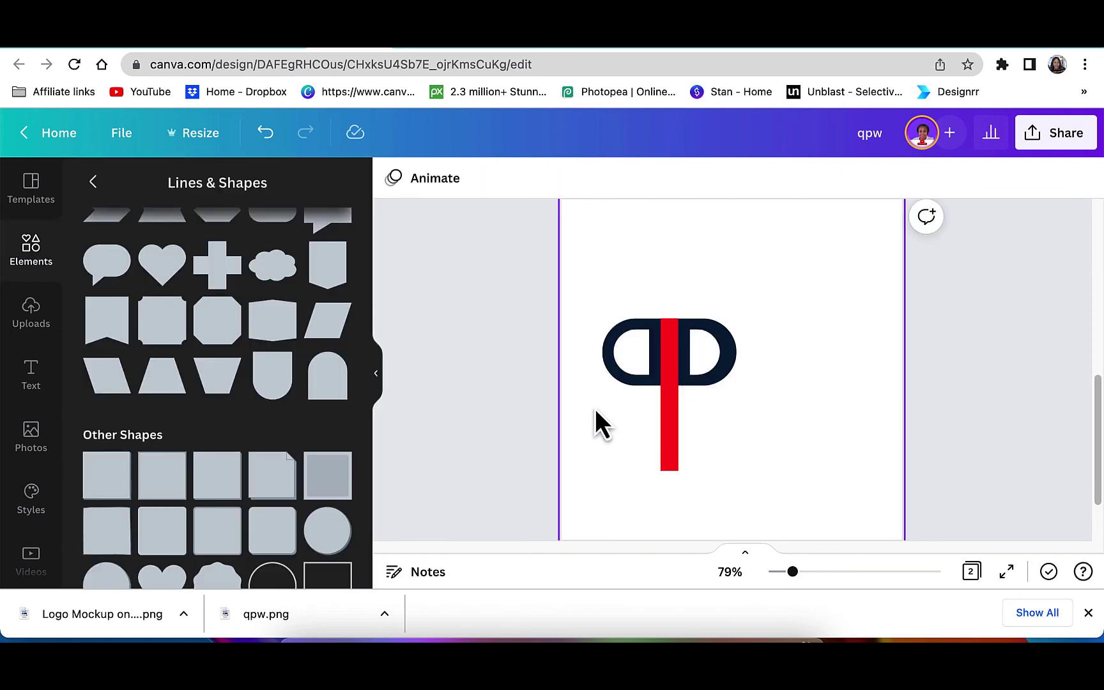
- Duplicate the red stem, narrow the copy to about 30 wide, and colour it navy
{"action": "left_click", "coordinate": [674, 439]}
{"action": "key", "text": "ctrl+d"}
{"action": "left_click_drag", "start_coordinate": [693, 402], "coordinate": [692, 402]}
{"action": "left_click_drag", "start_coordinate": [697, 520], "coordinate": [668, 507]}
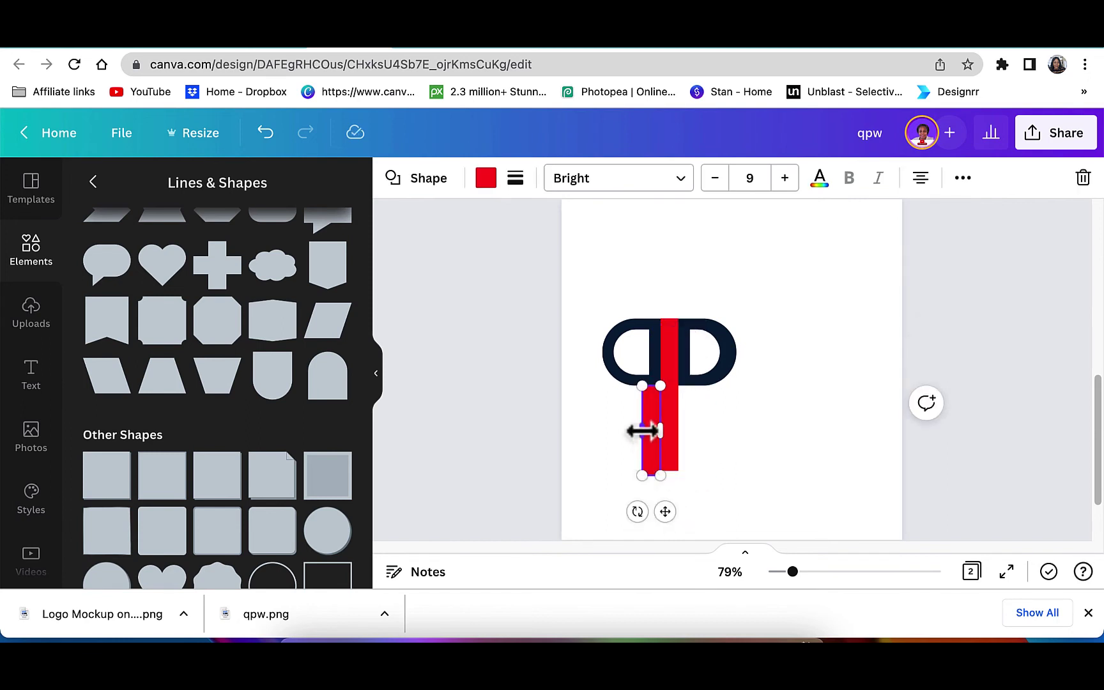
{"action": "left_click_drag", "start_coordinate": [644, 432], "coordinate": [649, 431]}
{"action": "left_click_drag", "start_coordinate": [649, 474], "coordinate": [651, 472]}
{"action": "left_click", "coordinate": [486, 179]}
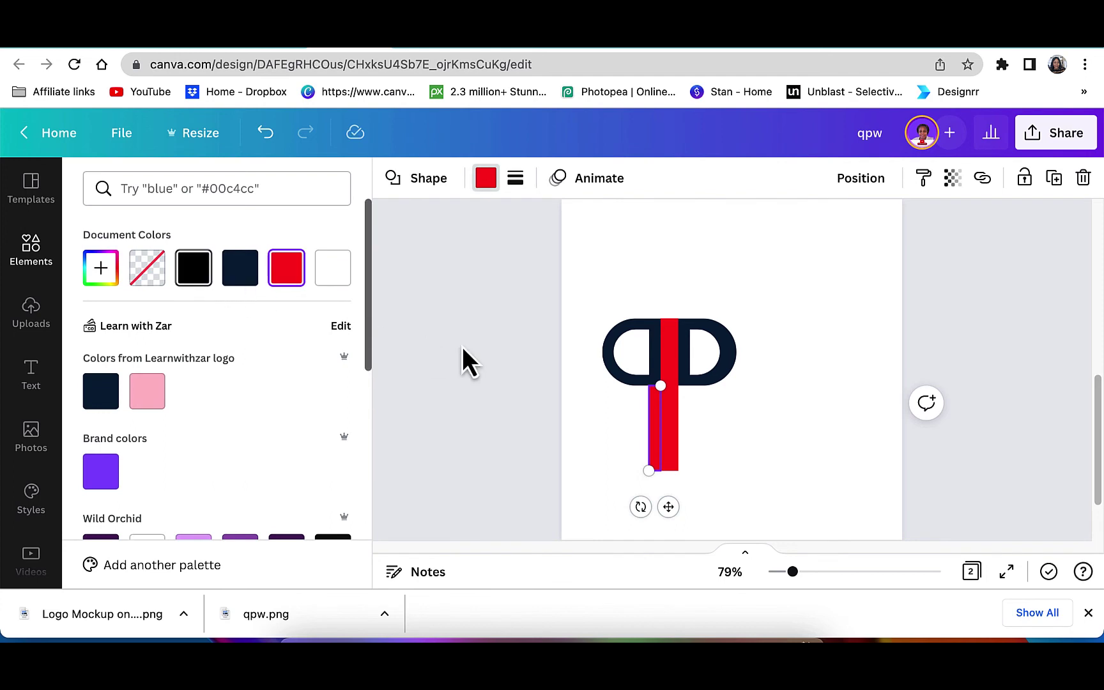
{"action": "left_click", "coordinate": [239, 267]}
{"action": "left_click", "coordinate": [664, 415]}
- Move the navy strip against the right edge of the red stem
{"action": "left_click", "coordinate": [489, 368]}
{"action": "left_click", "coordinate": [657, 415]}
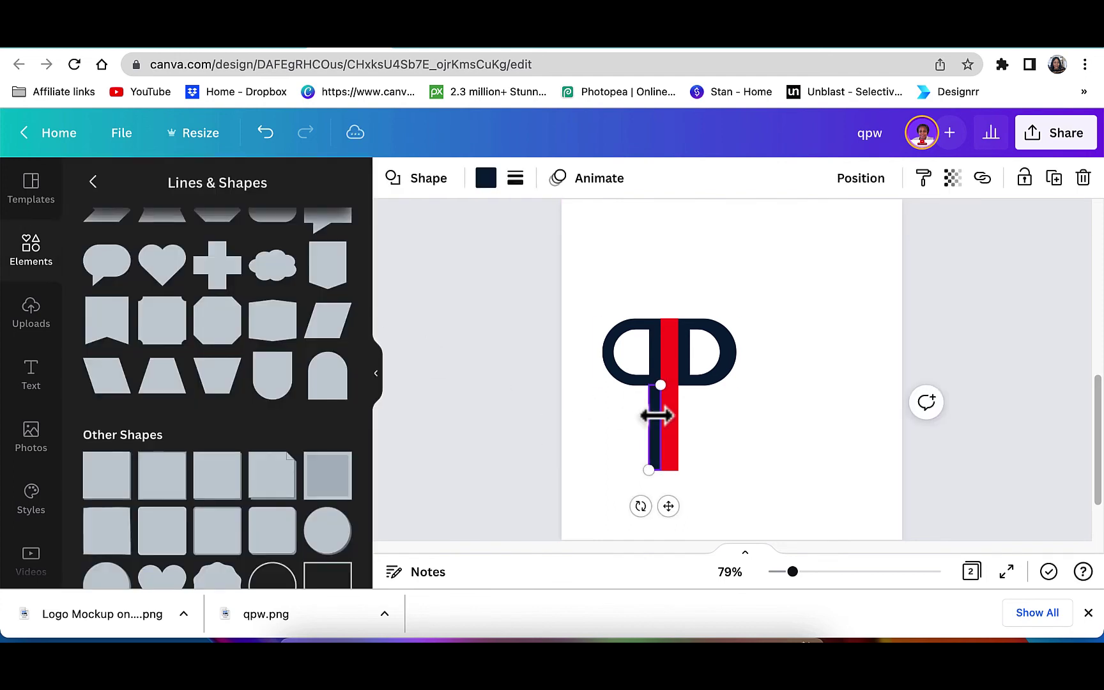
{"action": "left_click_drag", "start_coordinate": [668, 506], "coordinate": [698, 502]}
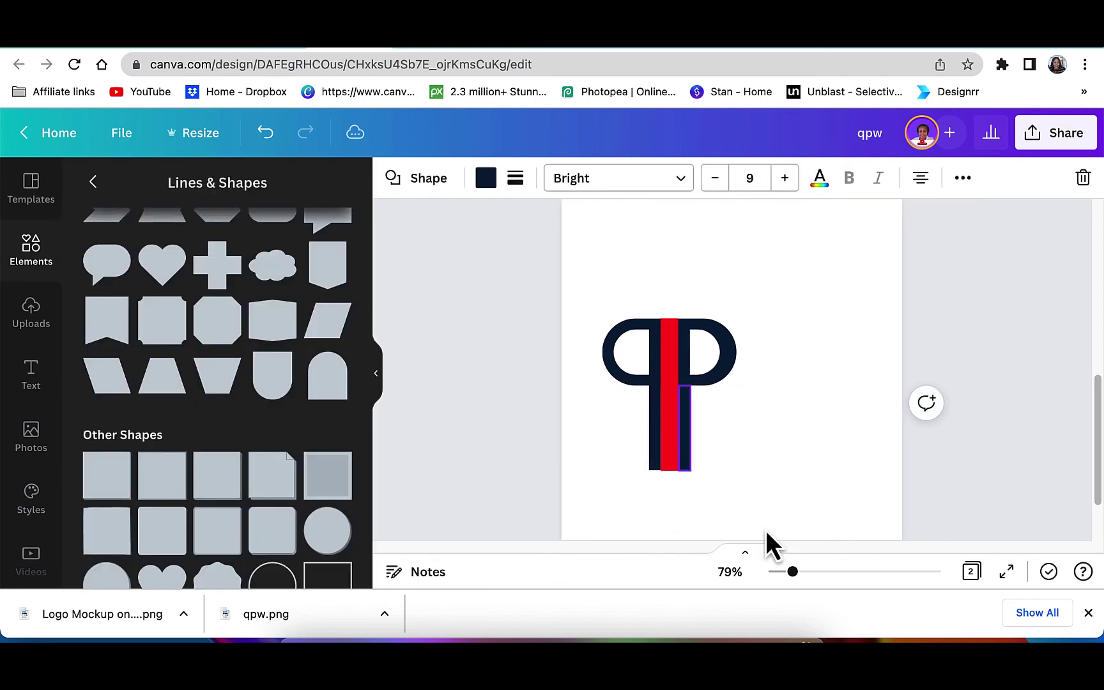
{"action": "left_click", "coordinate": [722, 492]}
{"action": "left_click", "coordinate": [687, 450]}
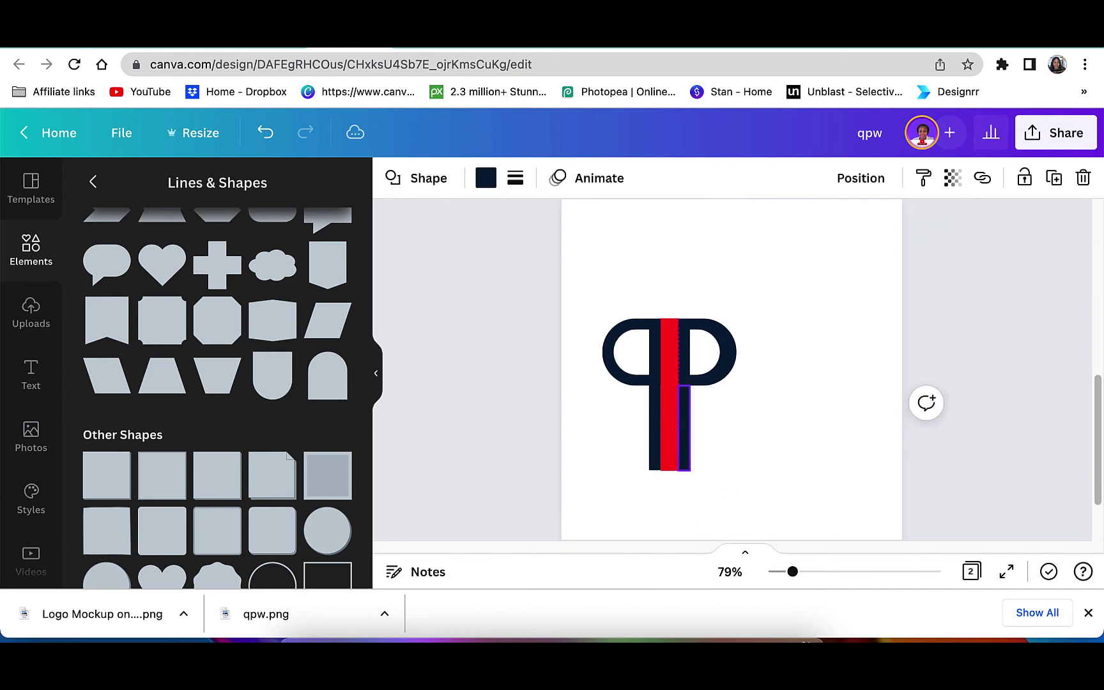
{"action": "left_click", "coordinate": [956, 508]}
{"action": "left_click", "coordinate": [685, 434]}
{"action": "left_click", "coordinate": [925, 468]}
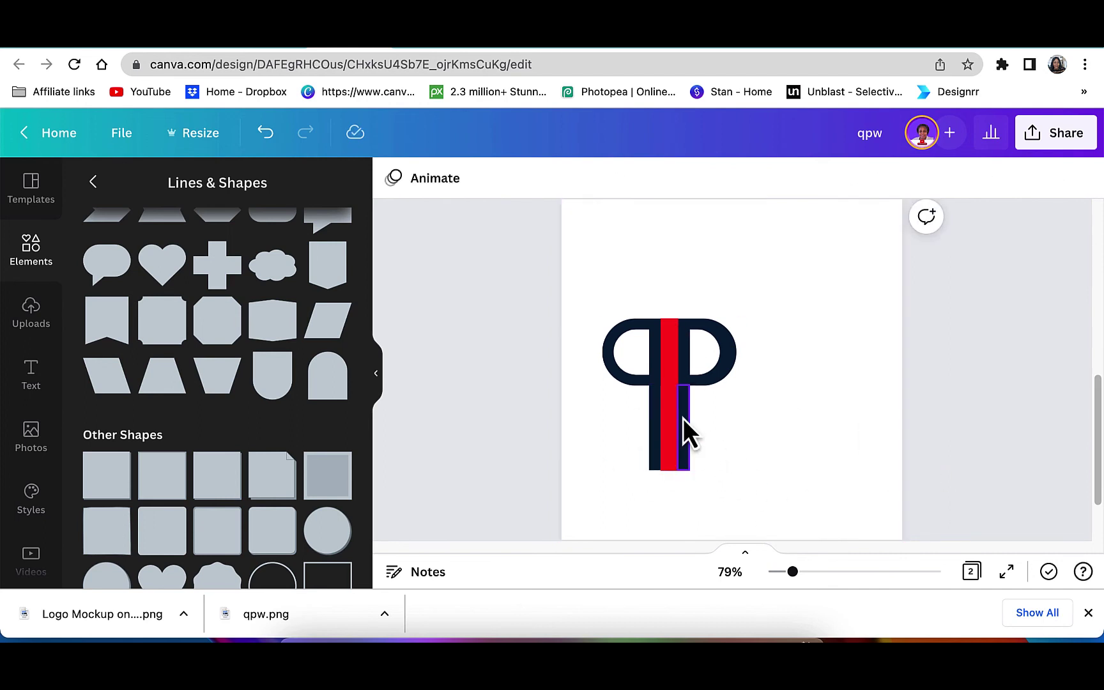
{"action": "left_click", "coordinate": [685, 434]}
{"action": "left_click", "coordinate": [986, 509]}
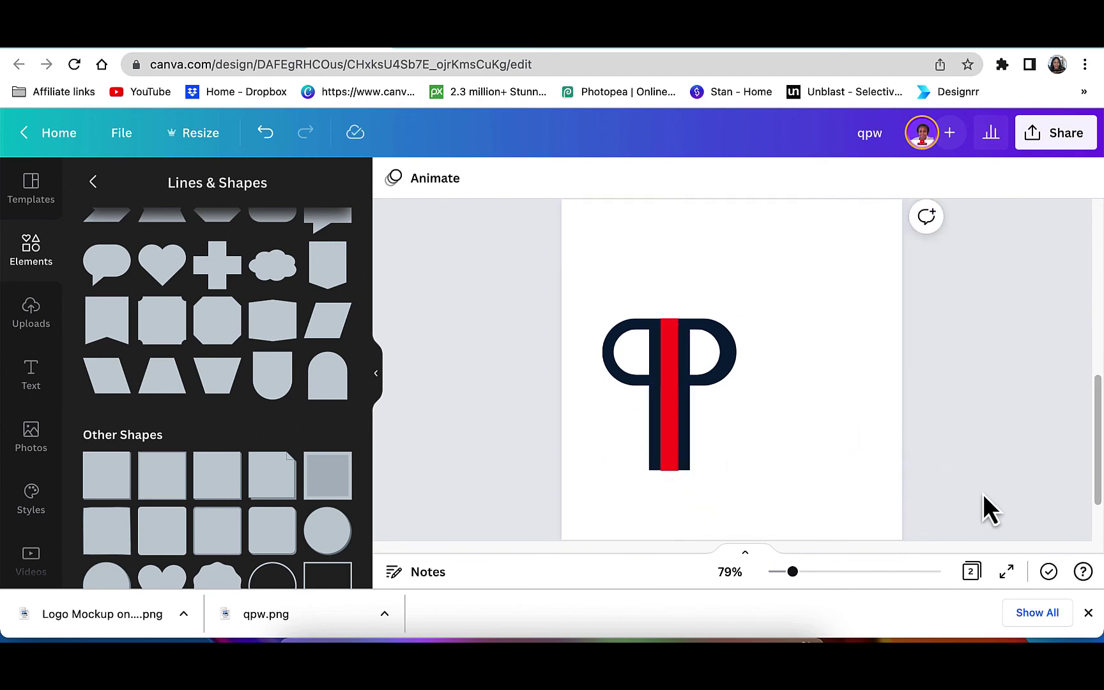
- Add a downward trapezoid shape to the page
{"action": "left_click", "coordinate": [230, 376]}
{"action": "scroll", "coordinate": [244, 390], "scroll_direction": "down", "scroll_amount": 1}
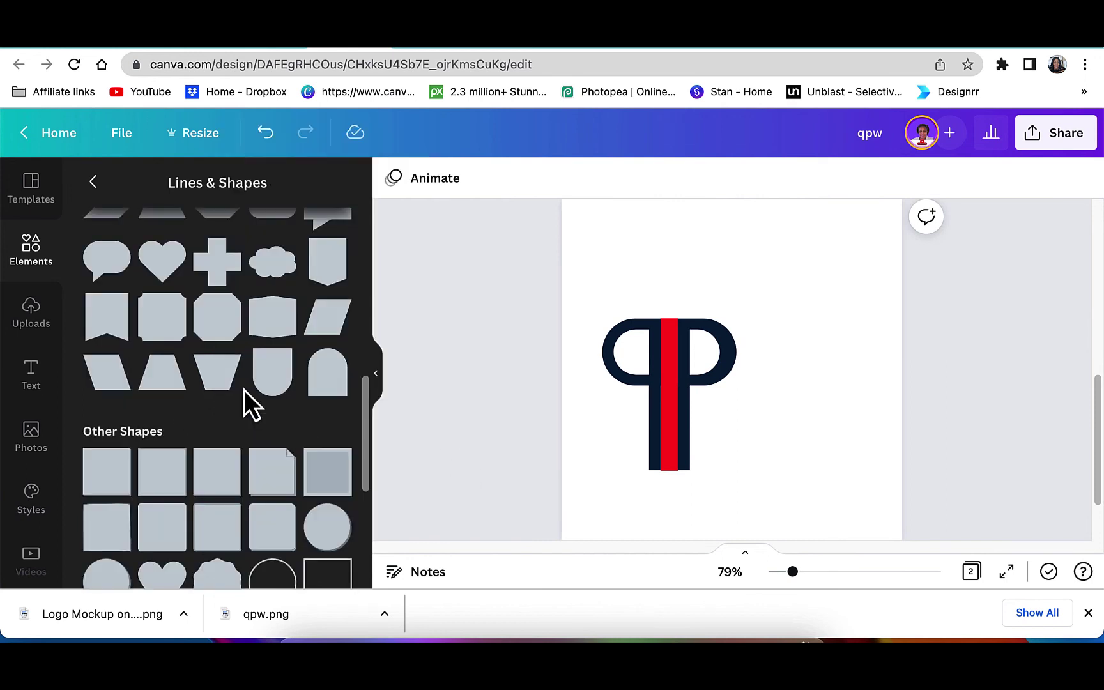
{"action": "left_click", "coordinate": [217, 376]}
- Place and enlarge the trapezoid beside the P, shifting the P left to close the gap
{"action": "left_click_drag", "start_coordinate": [754, 394], "coordinate": [884, 493]}
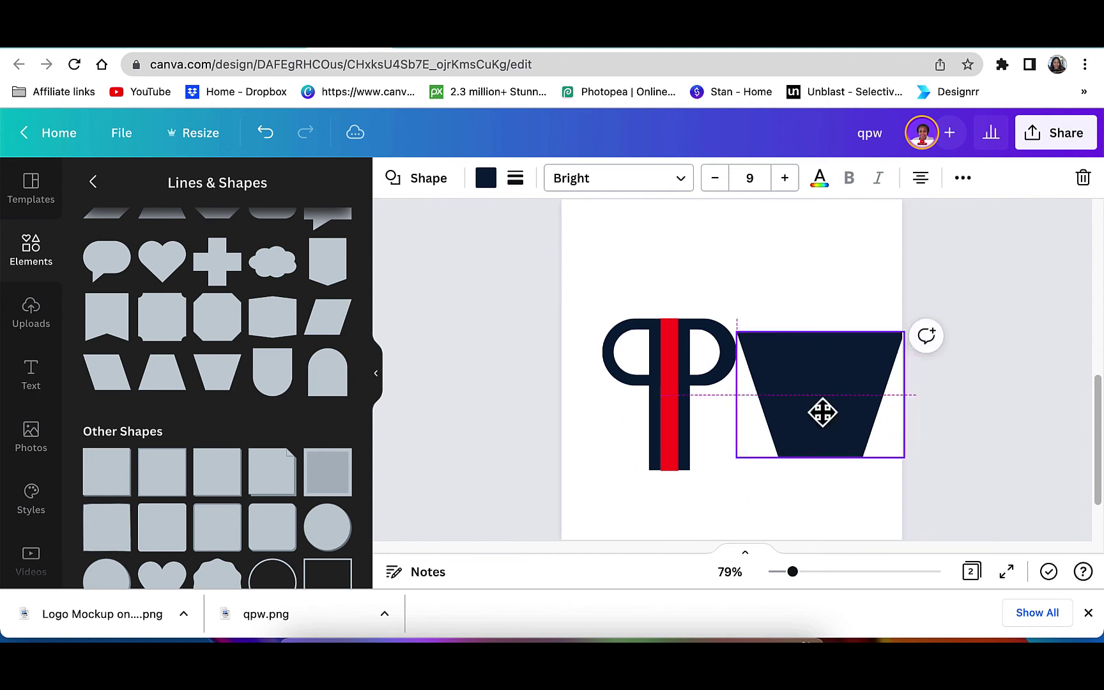
{"action": "left_click_drag", "start_coordinate": [820, 412], "coordinate": [853, 400]}
{"action": "left_click", "coordinate": [749, 399]}
{"action": "left_click_drag", "start_coordinate": [505, 302], "coordinate": [754, 484]}
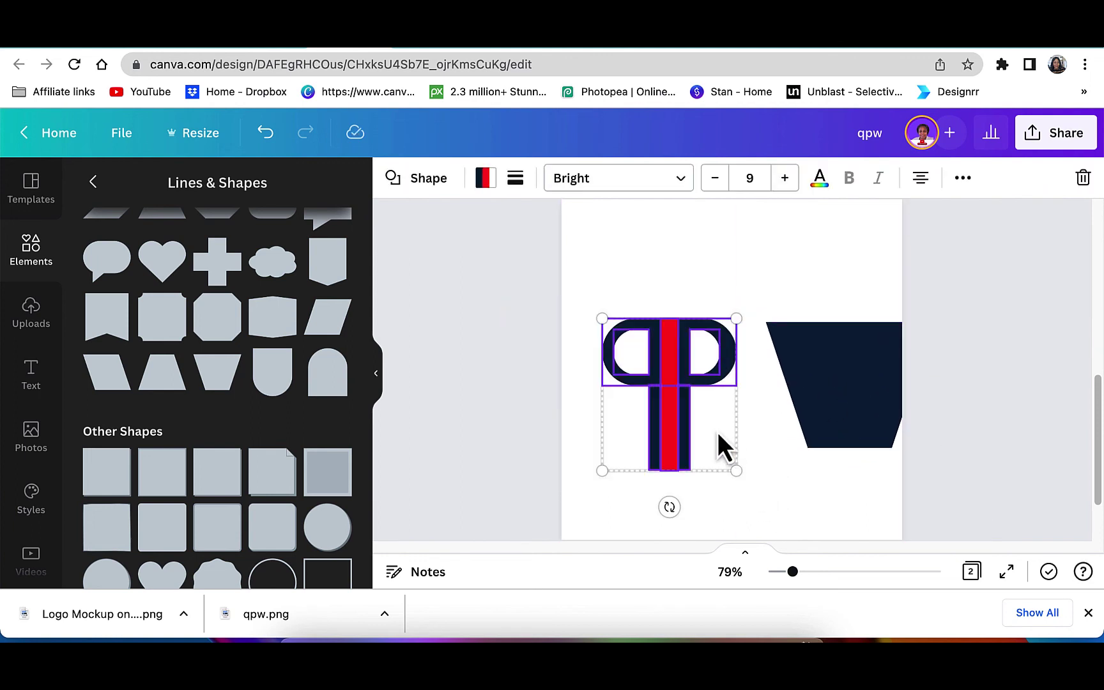
{"action": "left_click_drag", "start_coordinate": [718, 432], "coordinate": [696, 432]}
{"action": "left_click_drag", "start_coordinate": [865, 409], "coordinate": [820, 407]}
- Shorten the red stem and navy strips from the bottom
{"action": "left_click", "coordinate": [646, 464]}
{"action": "left_click_drag", "start_coordinate": [645, 469], "coordinate": [630, 447]}
{"action": "left_click", "coordinate": [662, 460]}
{"action": "left_click", "coordinate": [633, 461]}
- Colour the trapezoid red
{"action": "left_click", "coordinate": [776, 439]}
{"action": "left_click", "coordinate": [486, 178]}
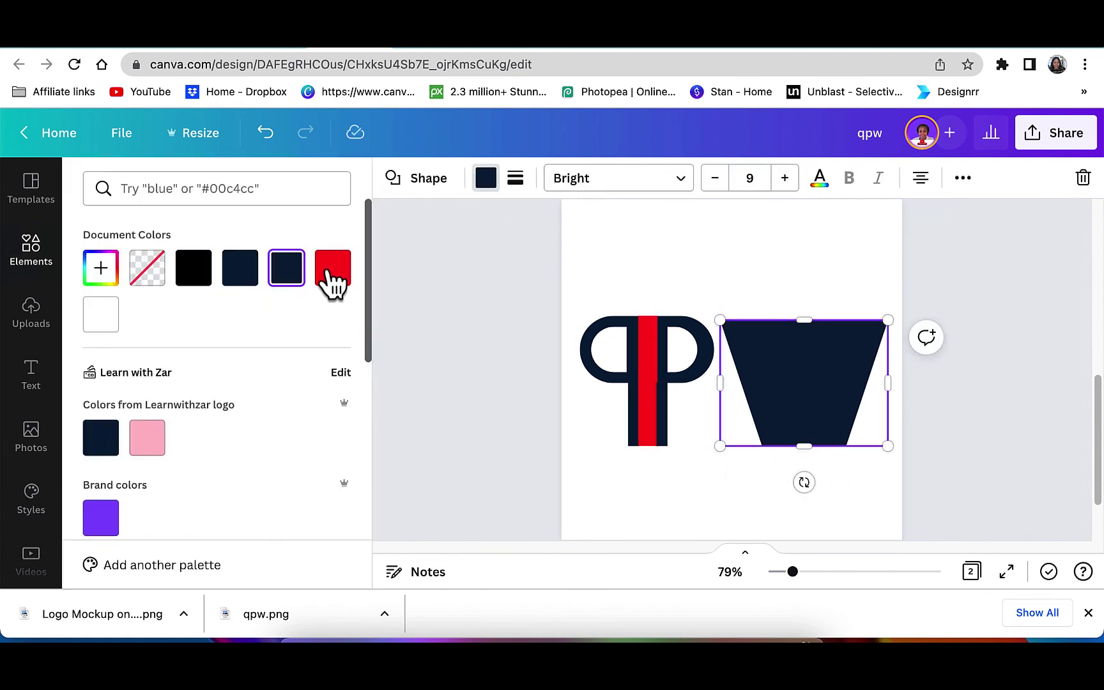
{"action": "left_click", "coordinate": [333, 279]}
{"action": "key", "text": "Escape"}
- Add a white triangle on the trapezoid's bottom to cut the W notch
{"action": "scroll", "coordinate": [205, 333], "scroll_direction": "up", "scroll_amount": 5}
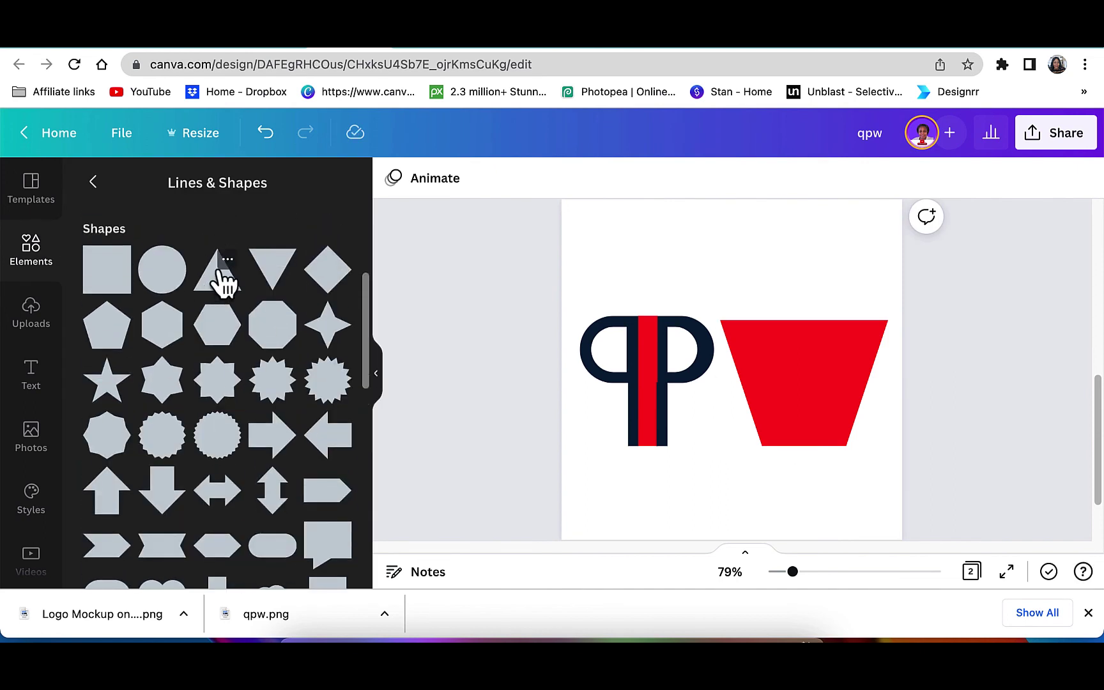
{"action": "left_click", "coordinate": [215, 294]}
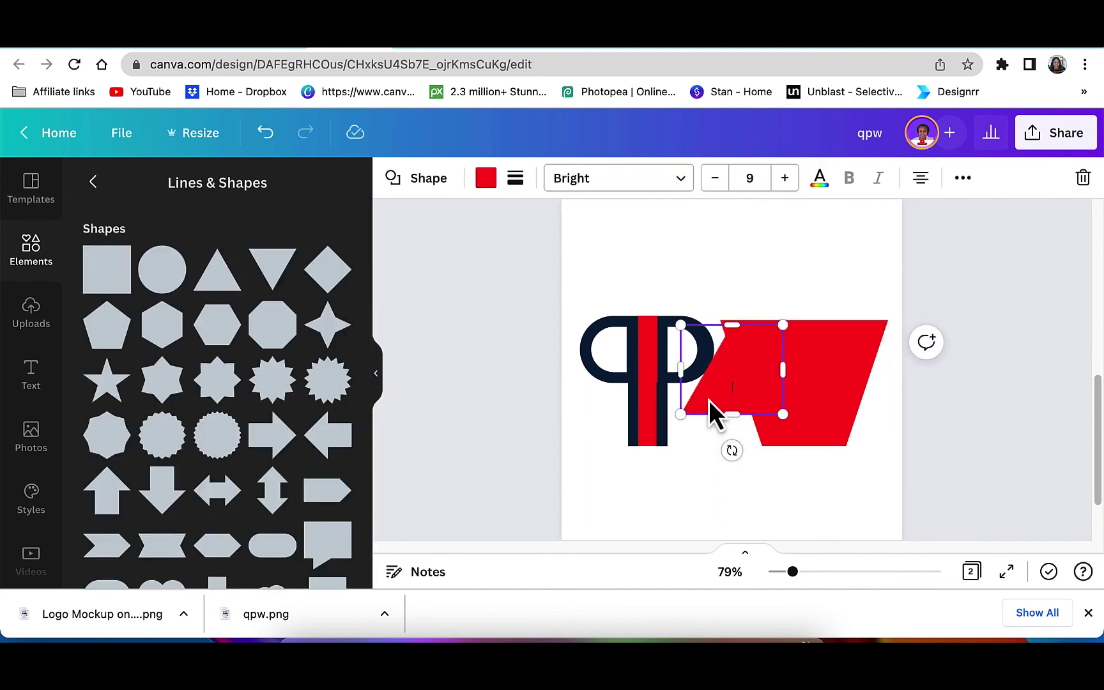
{"action": "left_click_drag", "start_coordinate": [710, 414], "coordinate": [803, 420]}
{"action": "left_click", "coordinate": [486, 178]}
{"action": "left_click", "coordinate": [99, 316]}
{"action": "left_click", "coordinate": [981, 506]}
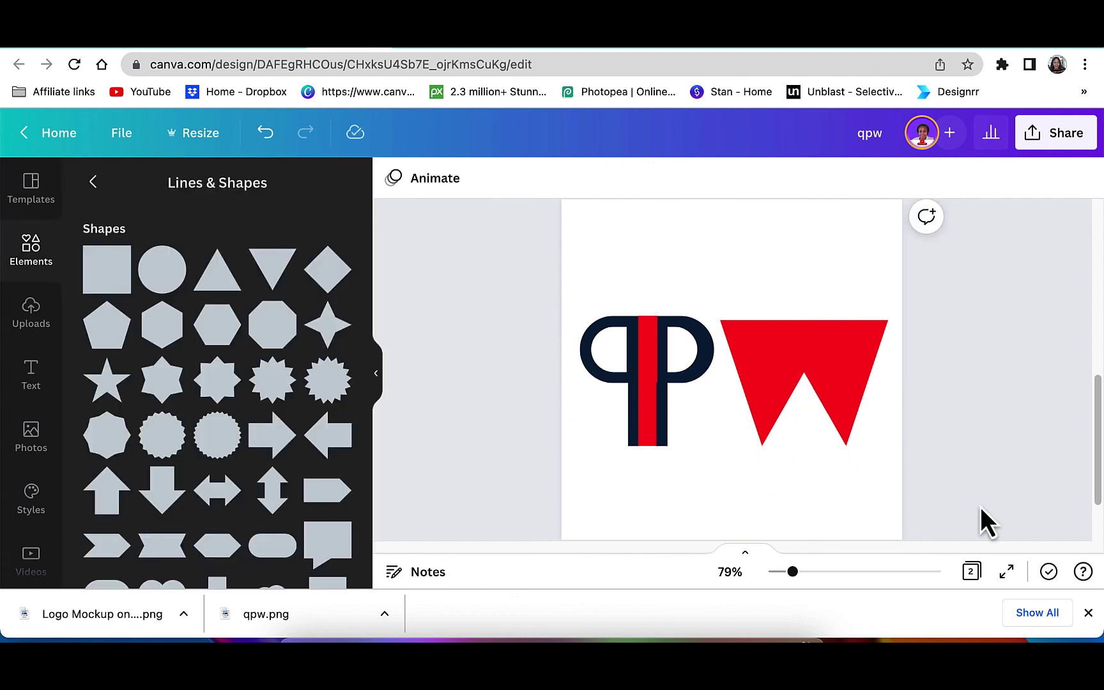